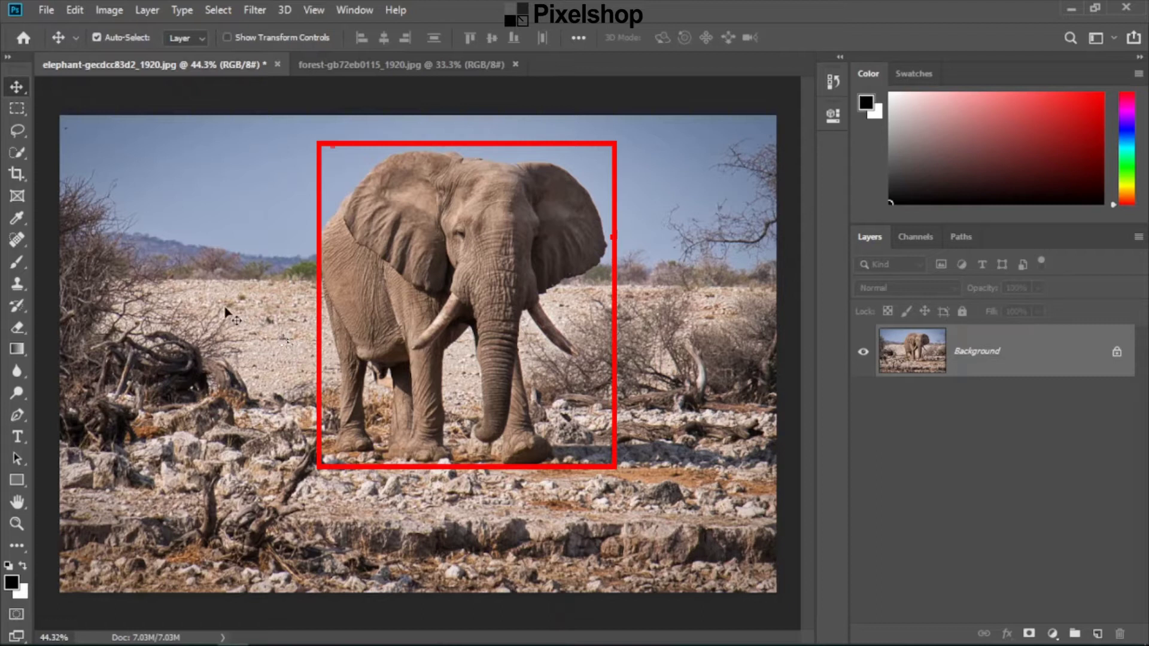
# Step: Choose the Quick Selection tool and shrink its brush down from 900 px
pyautogui.click(17, 152)
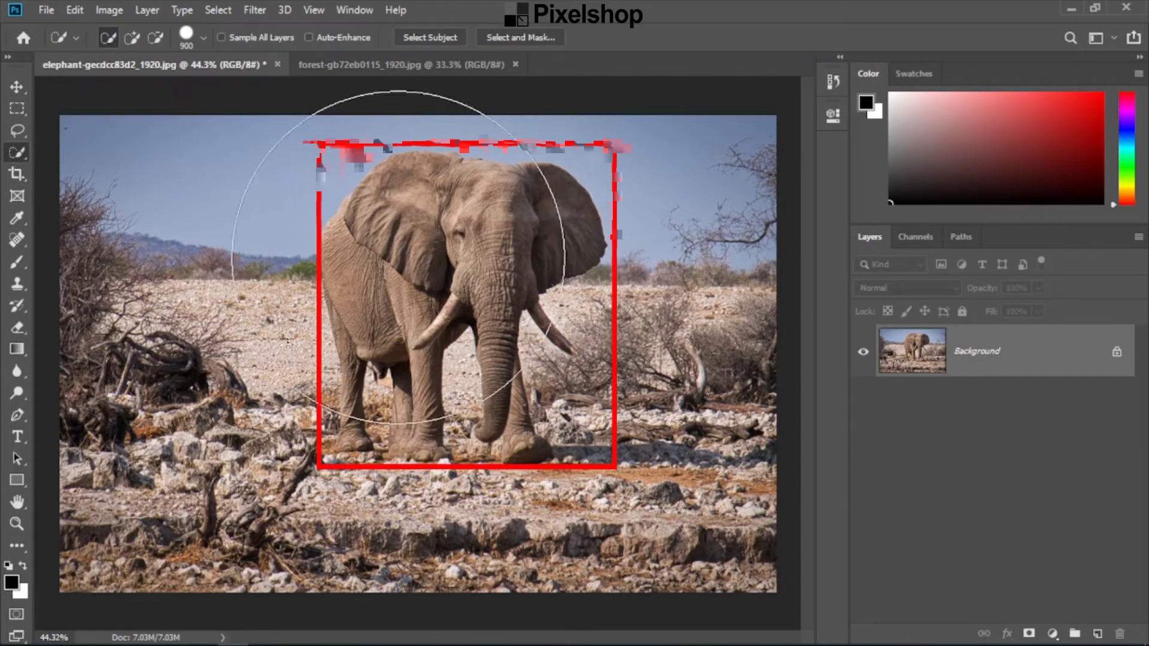
pyautogui.moveTo(417, 282); pyautogui.dragTo(334, 312)
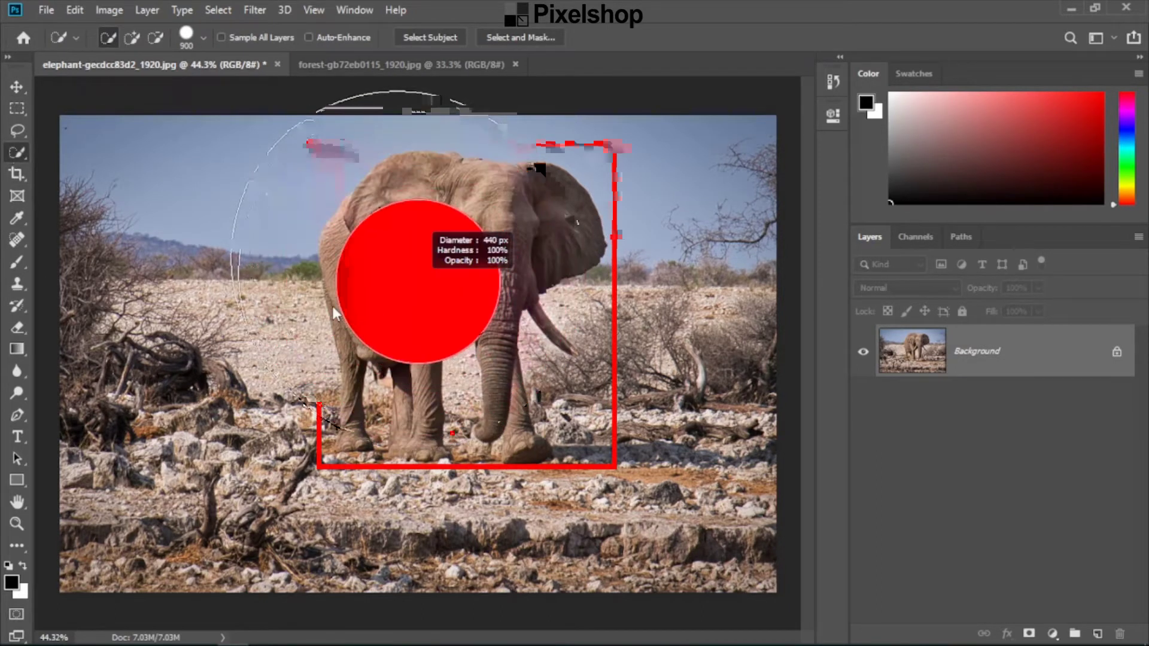
pyautogui.moveTo(413, 248)
pyautogui.mouseDown()
pyautogui.moveTo(364, 274)
pyautogui.moveTo(357, 254)
pyautogui.moveTo(462, 188)
pyautogui.moveTo(521, 272)
pyautogui.mouseUp()
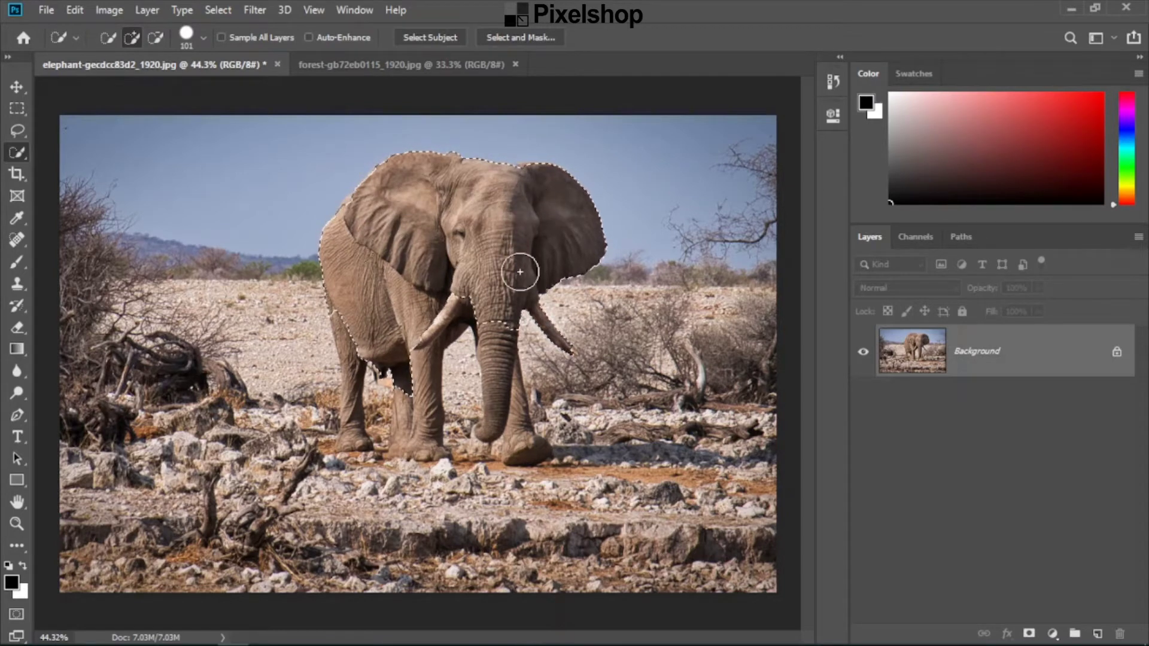
# Step: Refine the elephant selection along its edges, zooming in and out to check it
pyautogui.scroll(3, 495, 336)
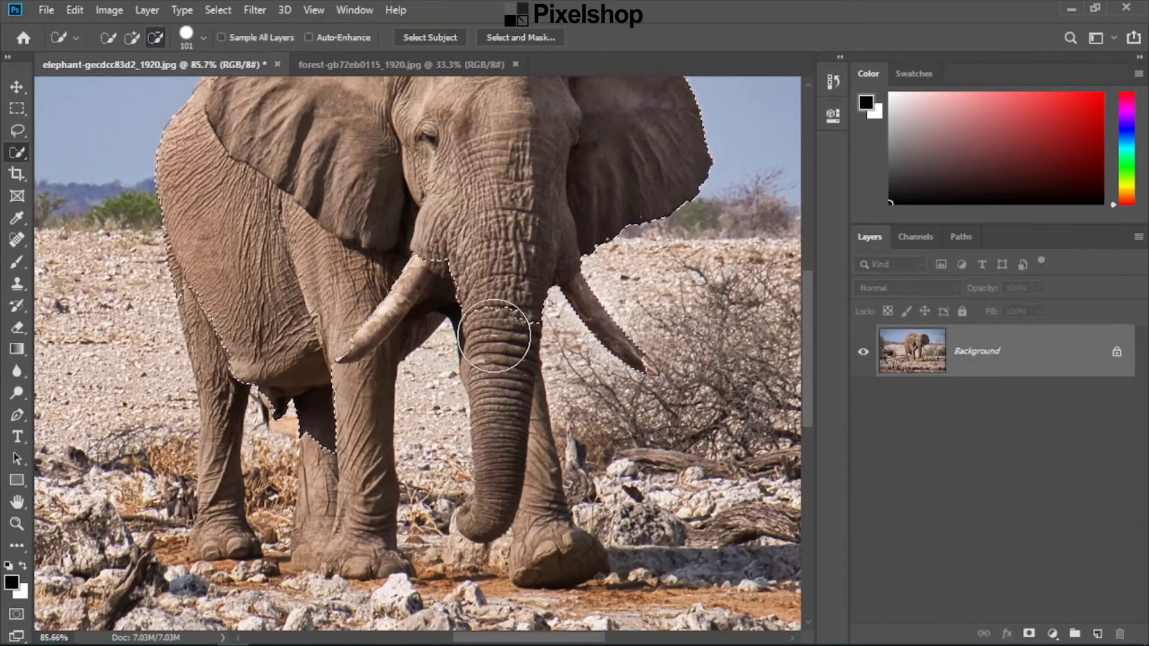
pyautogui.moveTo(513, 328); pyautogui.dragTo(505, 334)
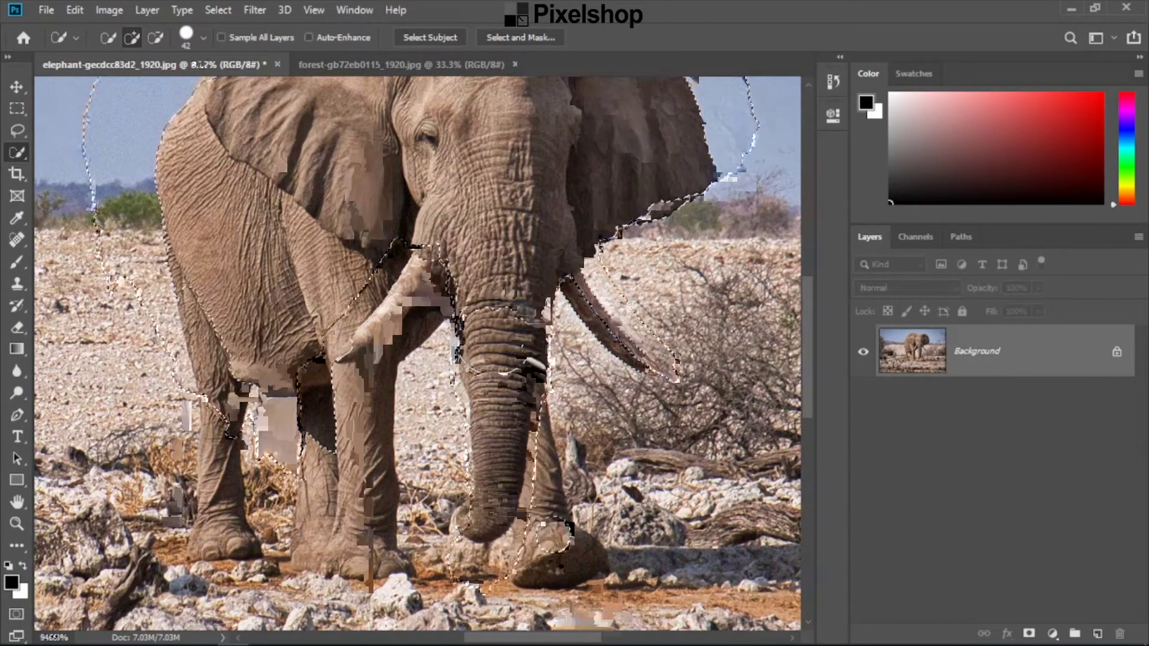
pyautogui.scroll(2, 422, 358)
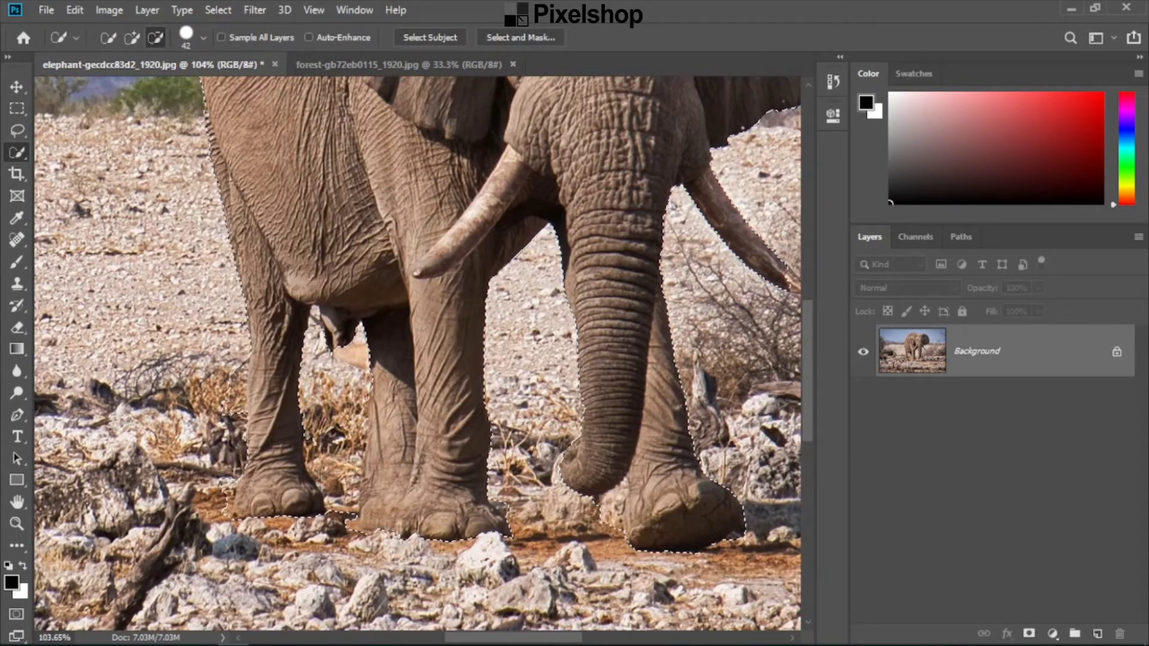
pyautogui.scroll(-1, 564, 264)
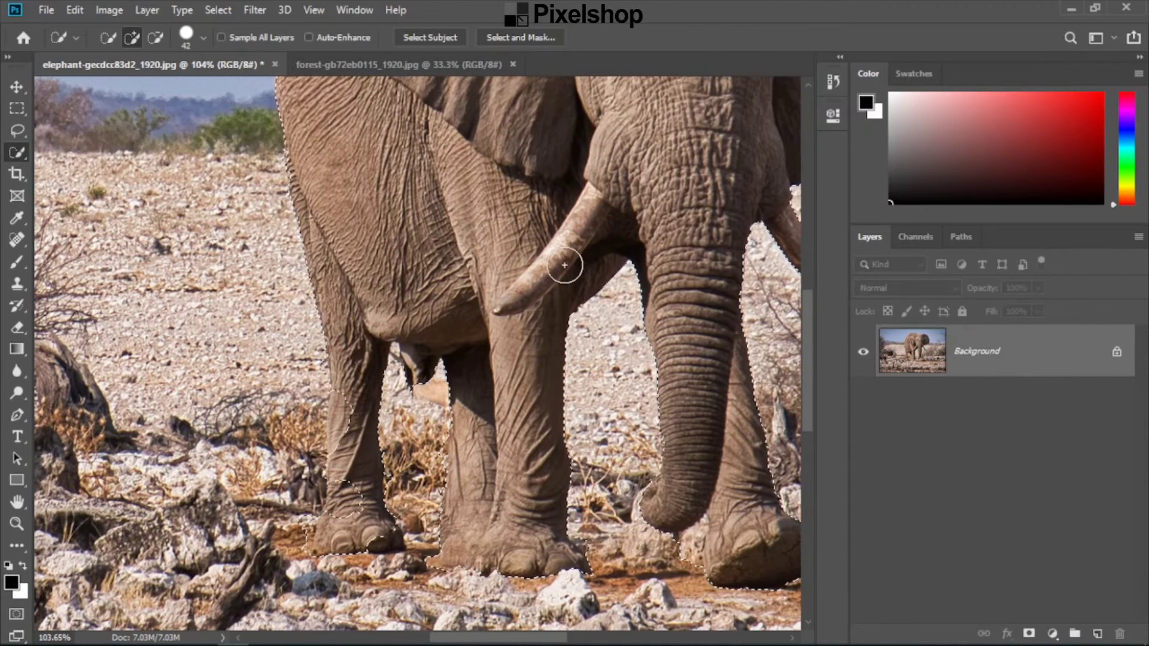
pyautogui.scroll(-3, 522, 259)
# Step: Copy the selected elephant to its own layer and hide the savanna Background
pyautogui.hotkey('ctrl', 'j')
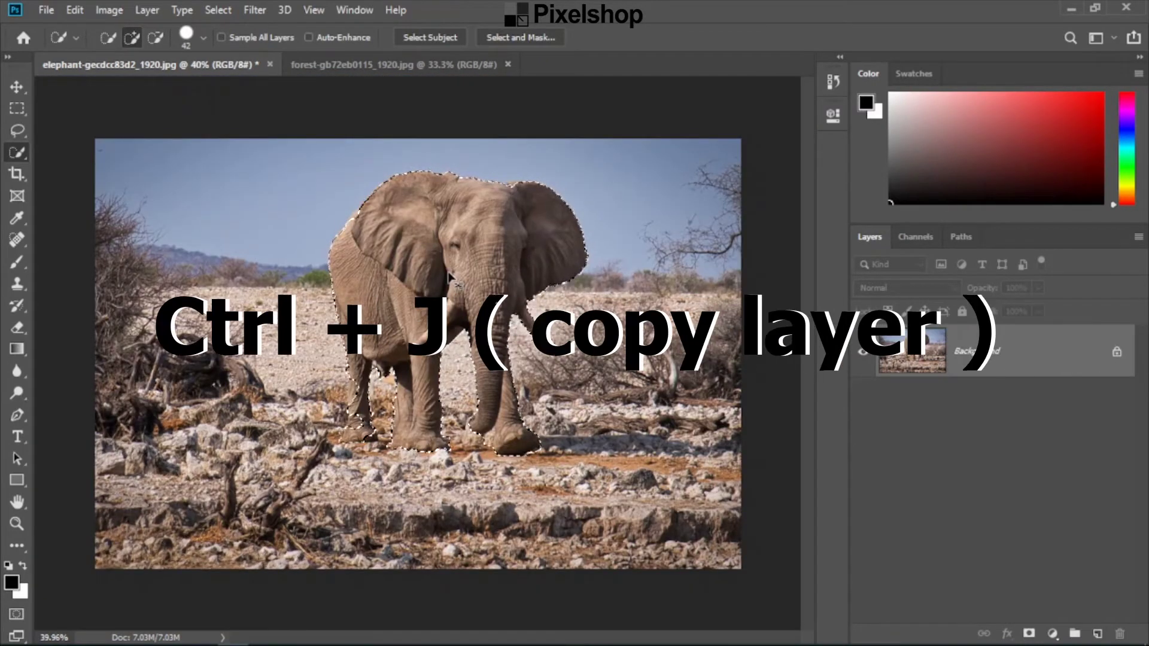
pyautogui.press('v')
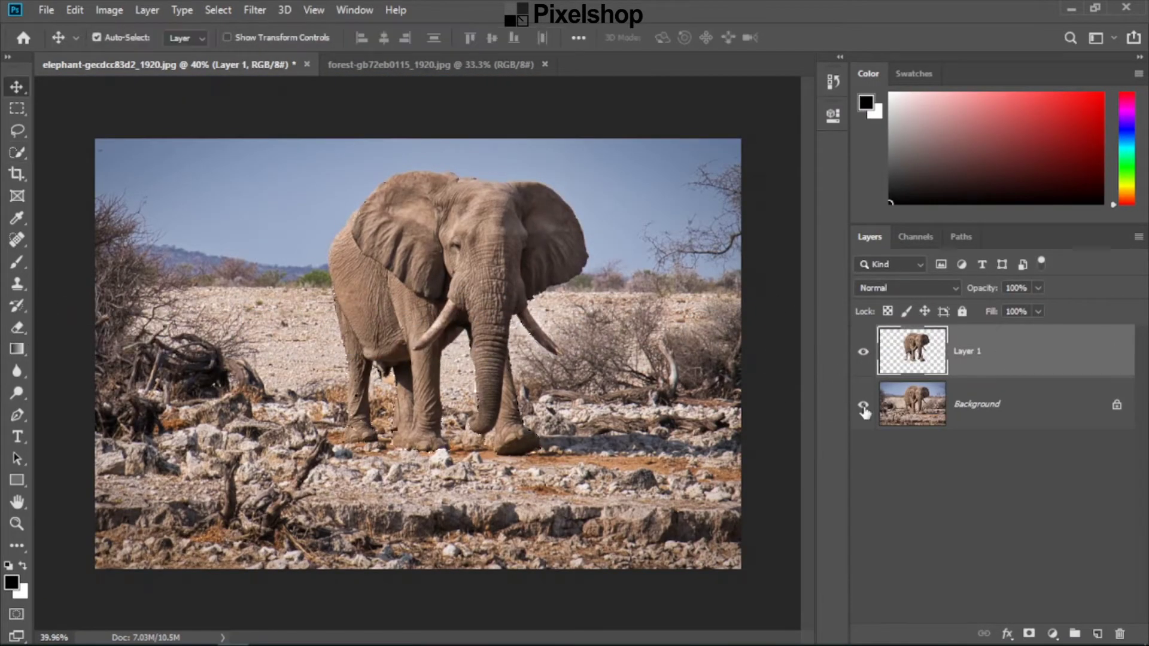
pyautogui.click(863, 405)
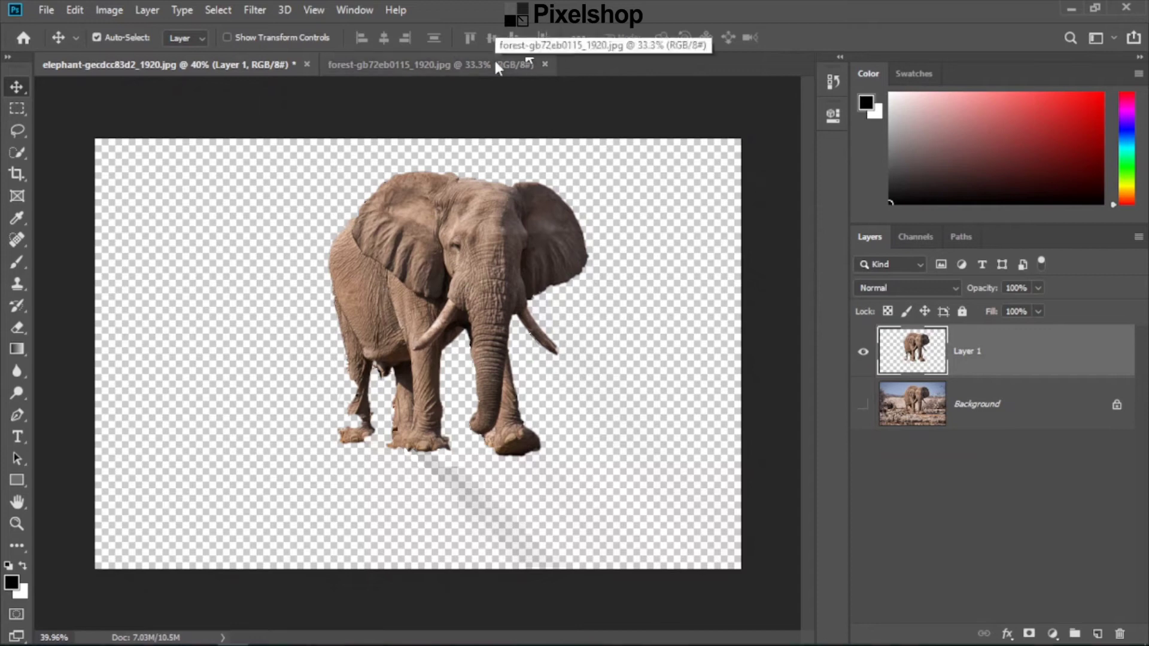
# Step: Bring the forest photo into the elephant document and place it below Layer 1
pyautogui.click(496, 62)
pyautogui.moveTo(403, 246)
pyautogui.mouseDown()
pyautogui.moveTo(245, 73)
pyautogui.moveTo(404, 322)
pyautogui.mouseUp()
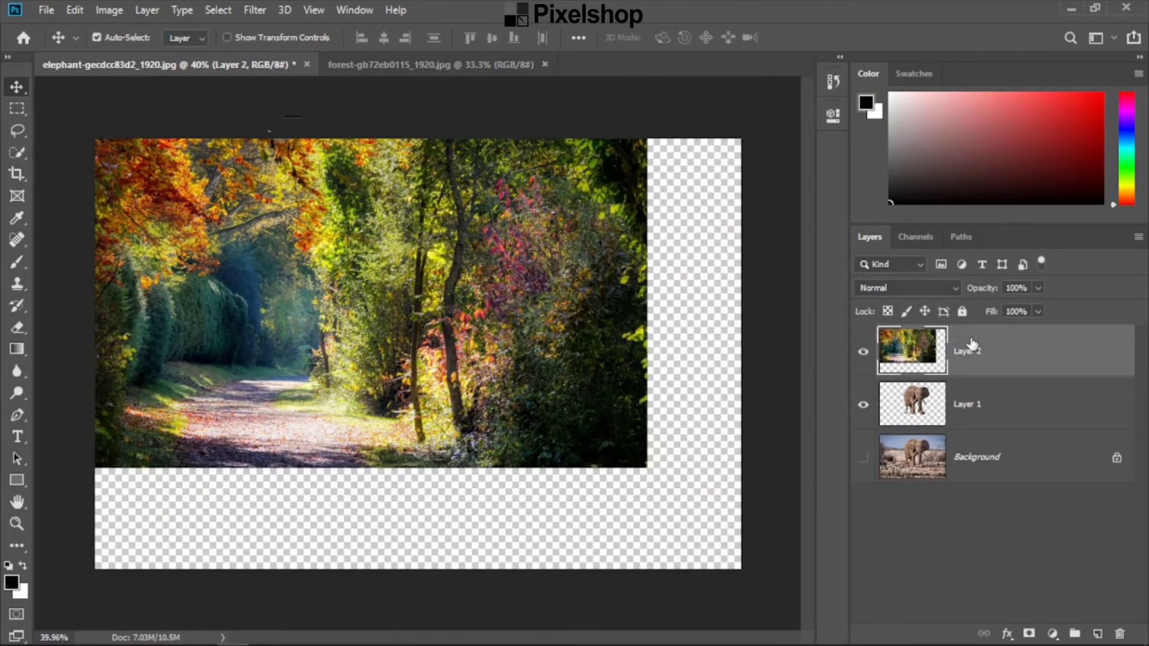
pyautogui.moveTo(971, 344); pyautogui.dragTo(982, 428)
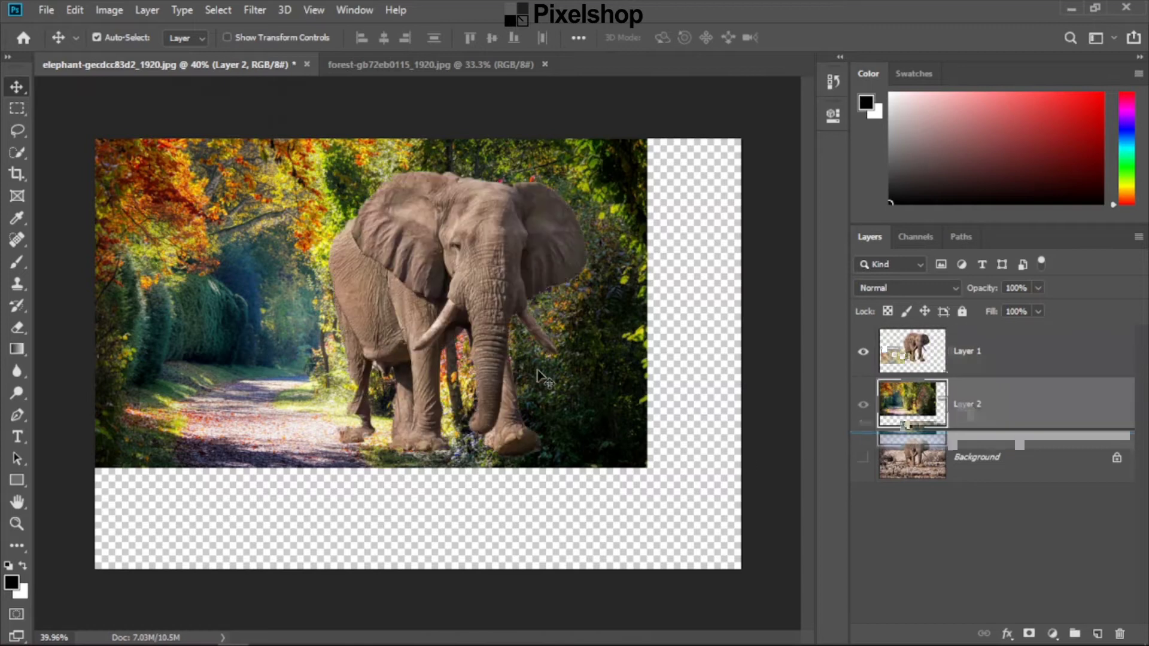
# Step: Scale the forest to fill the canvas and move the elephant down-left onto the path
pyautogui.moveTo(667, 409); pyautogui.dragTo(692, 492)
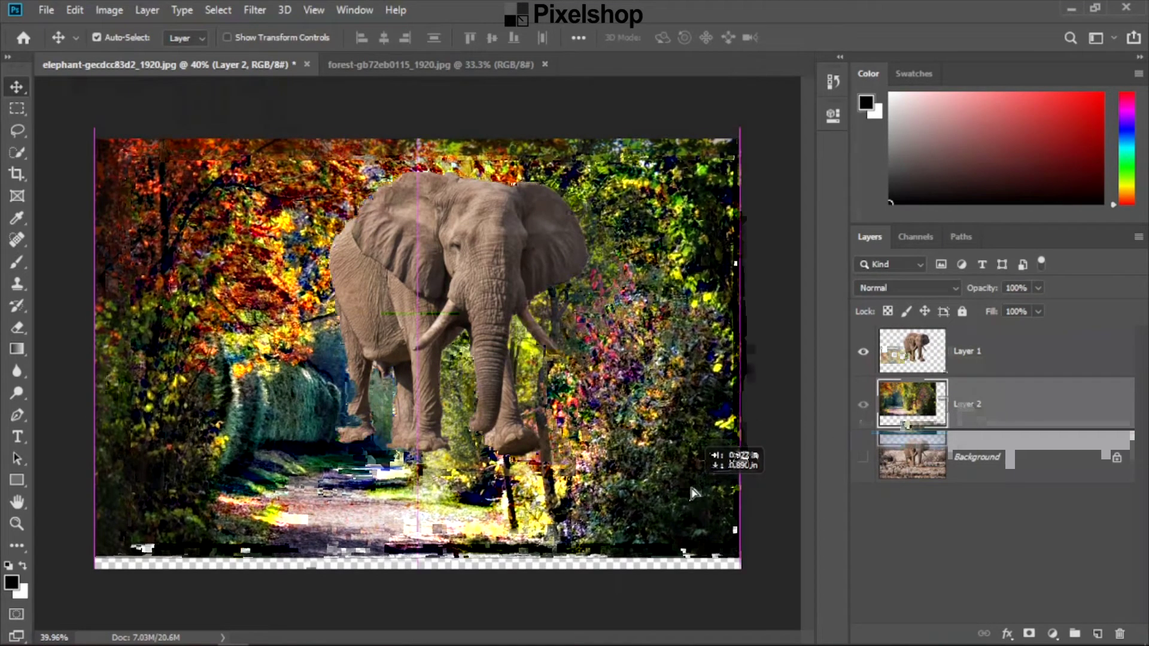
pyautogui.moveTo(693, 492); pyautogui.dragTo(695, 503)
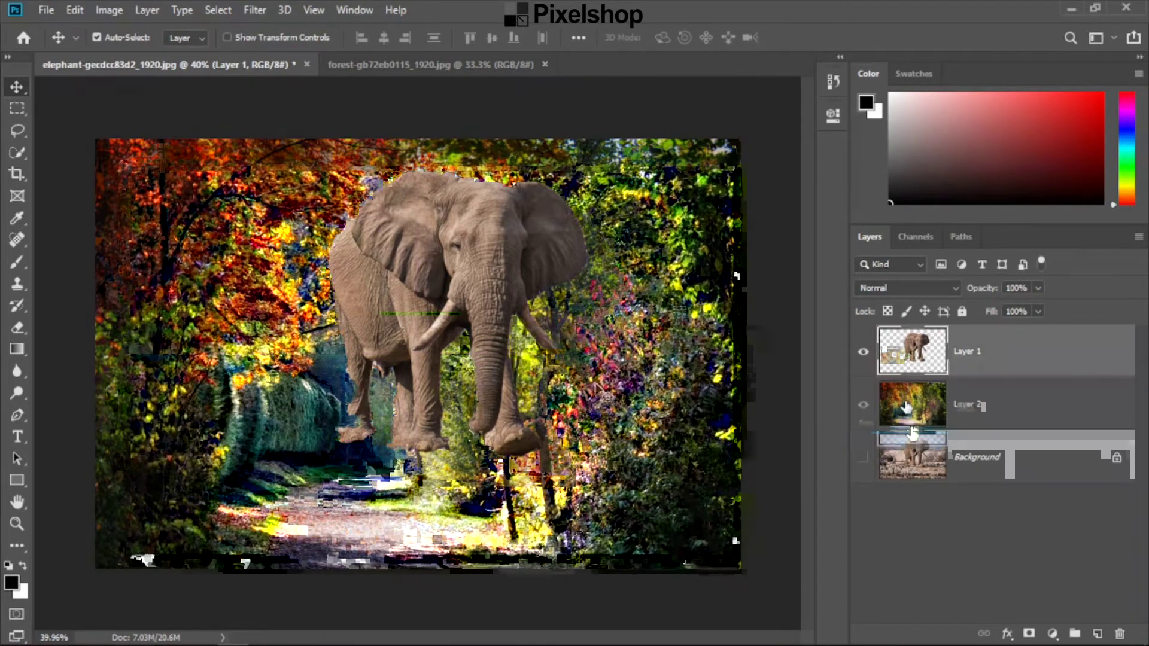
pyautogui.moveTo(503, 266); pyautogui.dragTo(461, 343)
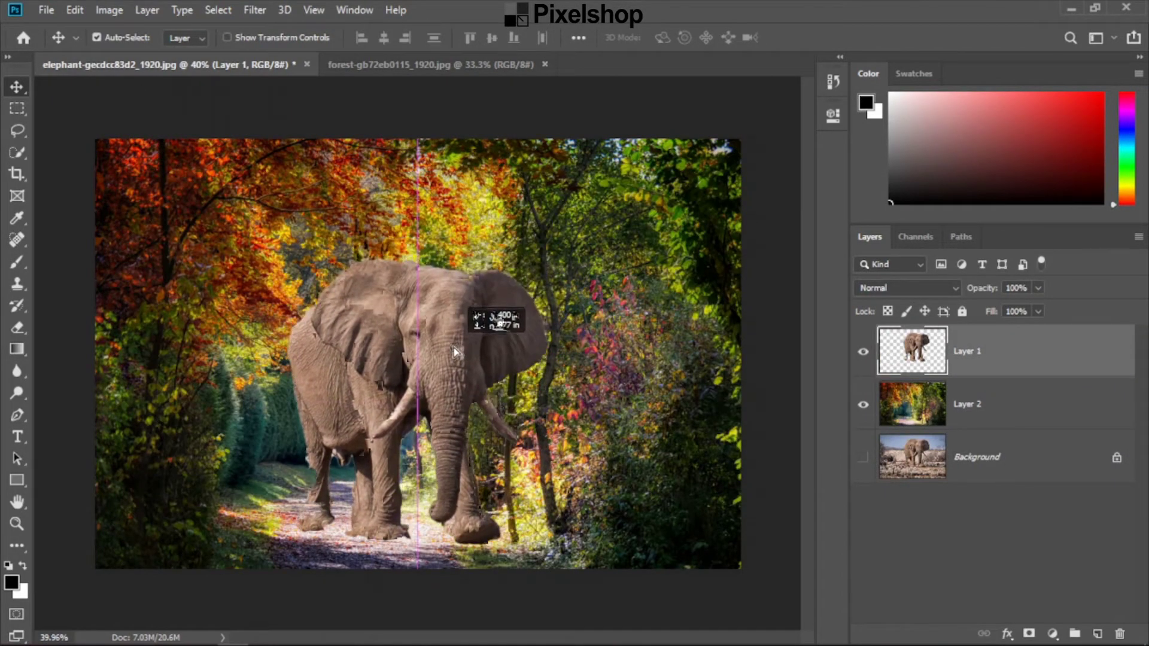
pyautogui.scroll(5, 453, 347)
pyautogui.scroll(-4, 326, 479)
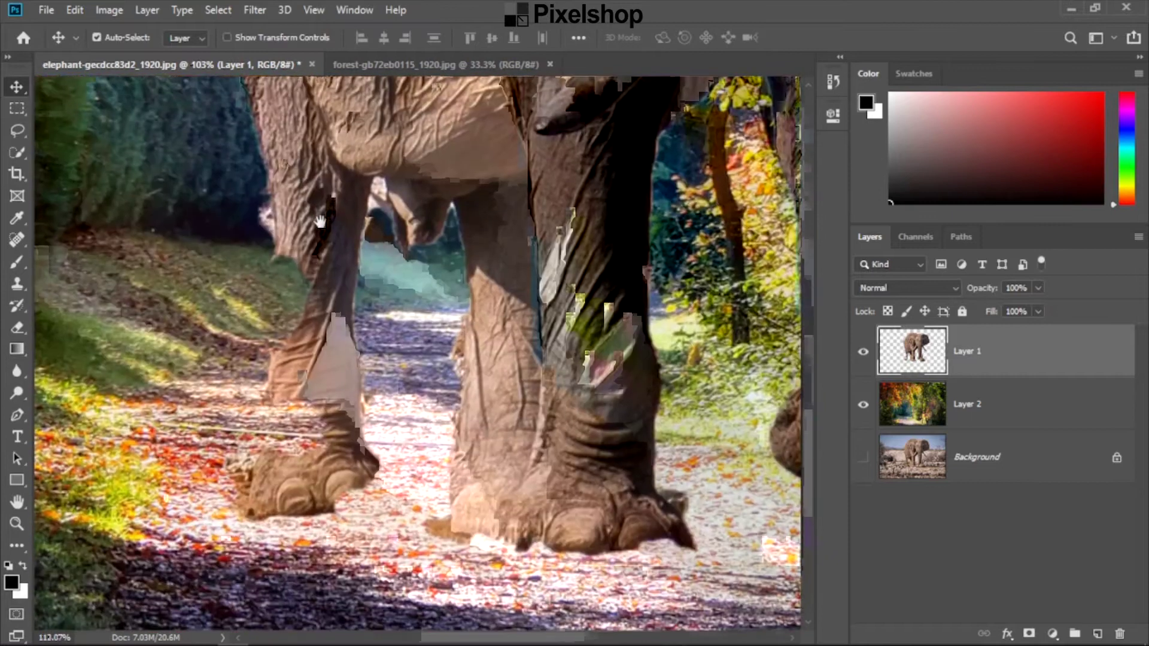
pyautogui.scroll(-2, 317, 342)
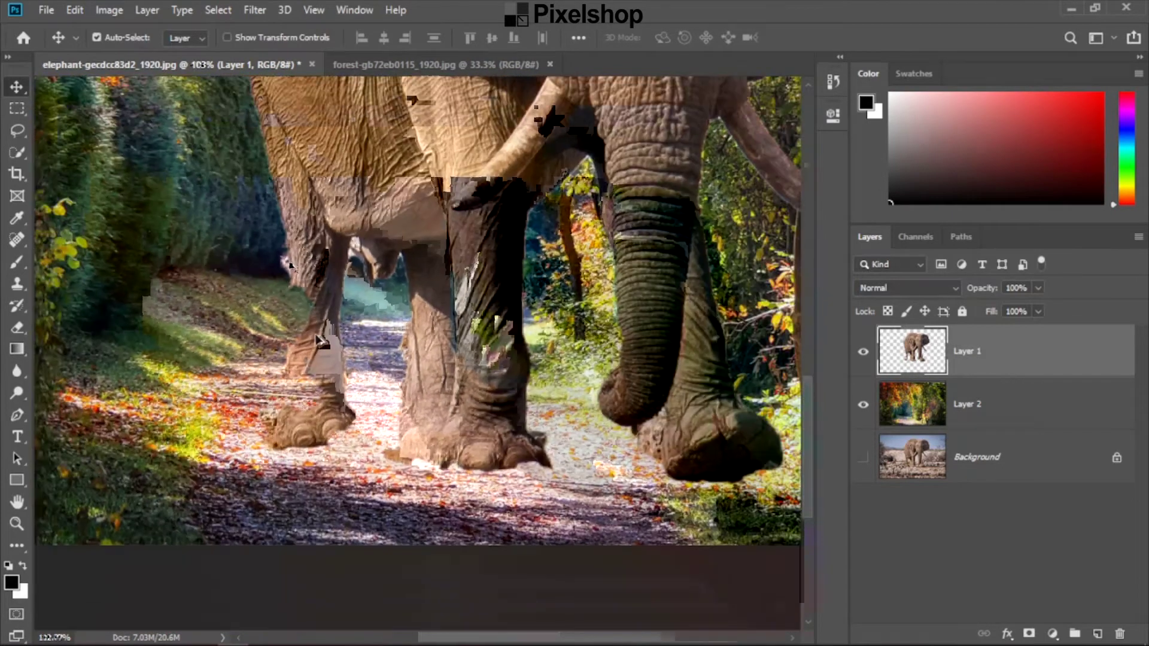
pyautogui.scroll(-1, 311, 345)
pyautogui.scroll(-2, 302, 346)
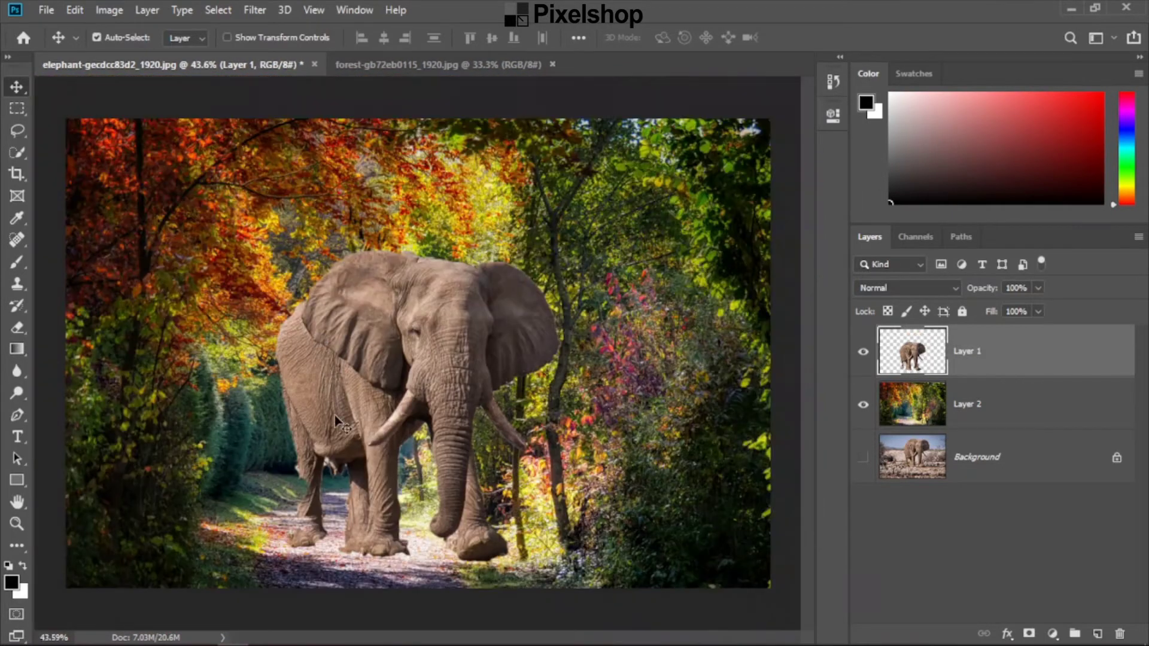
pyautogui.scroll(2, 336, 458)
pyautogui.scroll(-1, 307, 401)
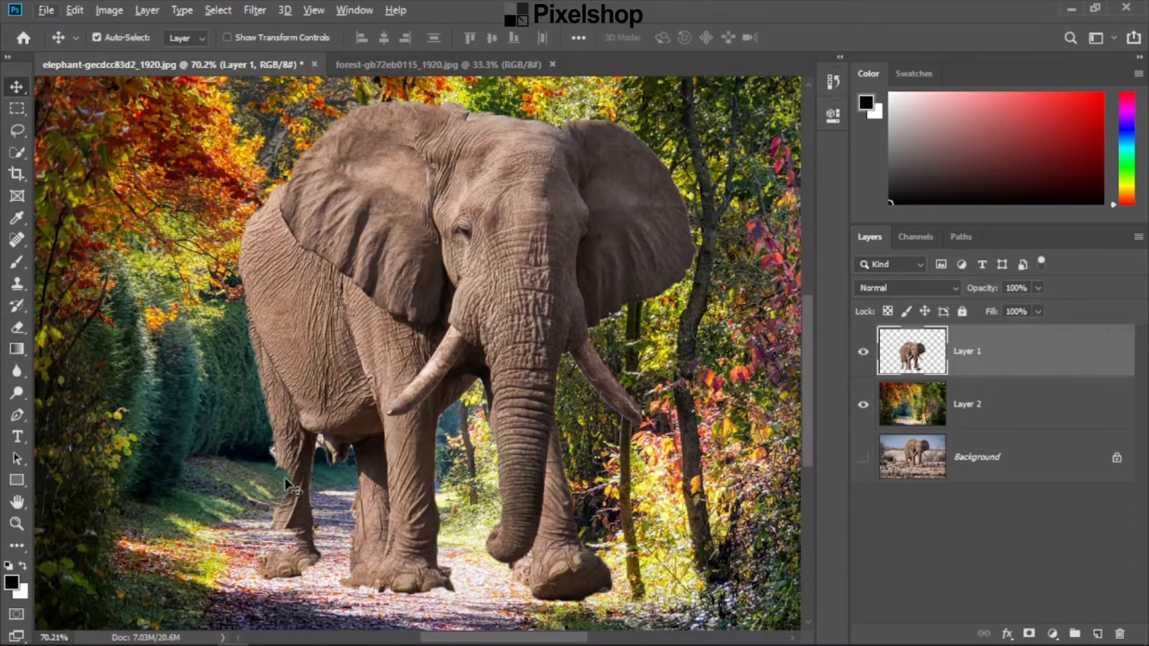
pyautogui.scroll(1, 285, 478)
pyautogui.scroll(1, 285, 479)
pyautogui.scroll(1, 268, 430)
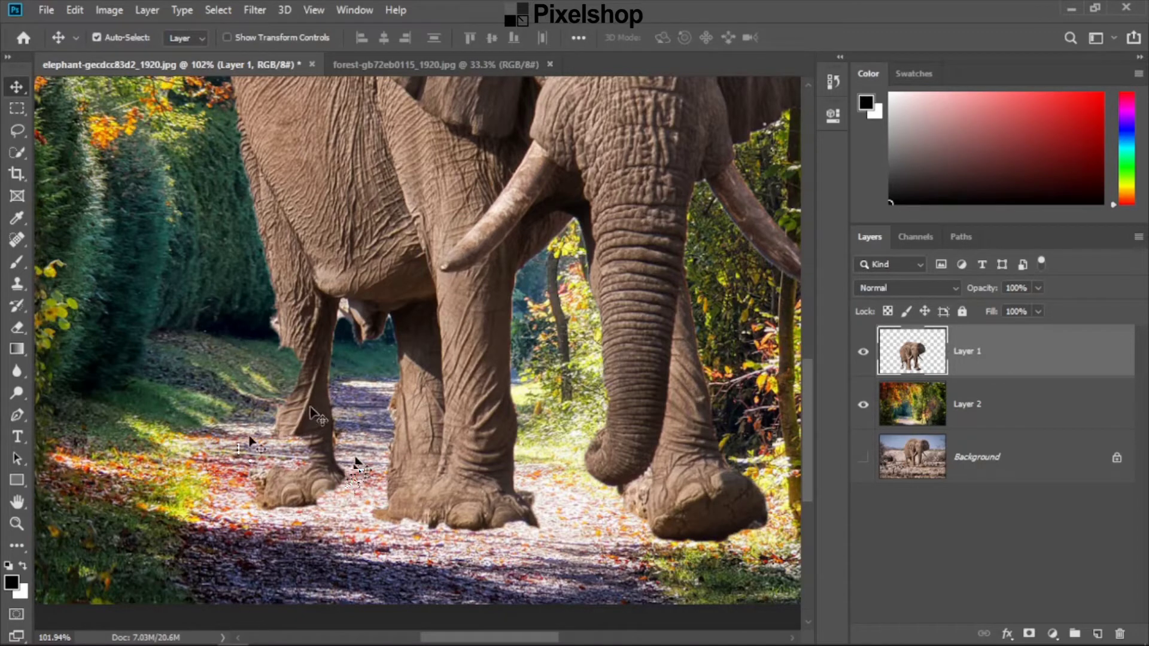
pyautogui.scroll(-3, 481, 395)
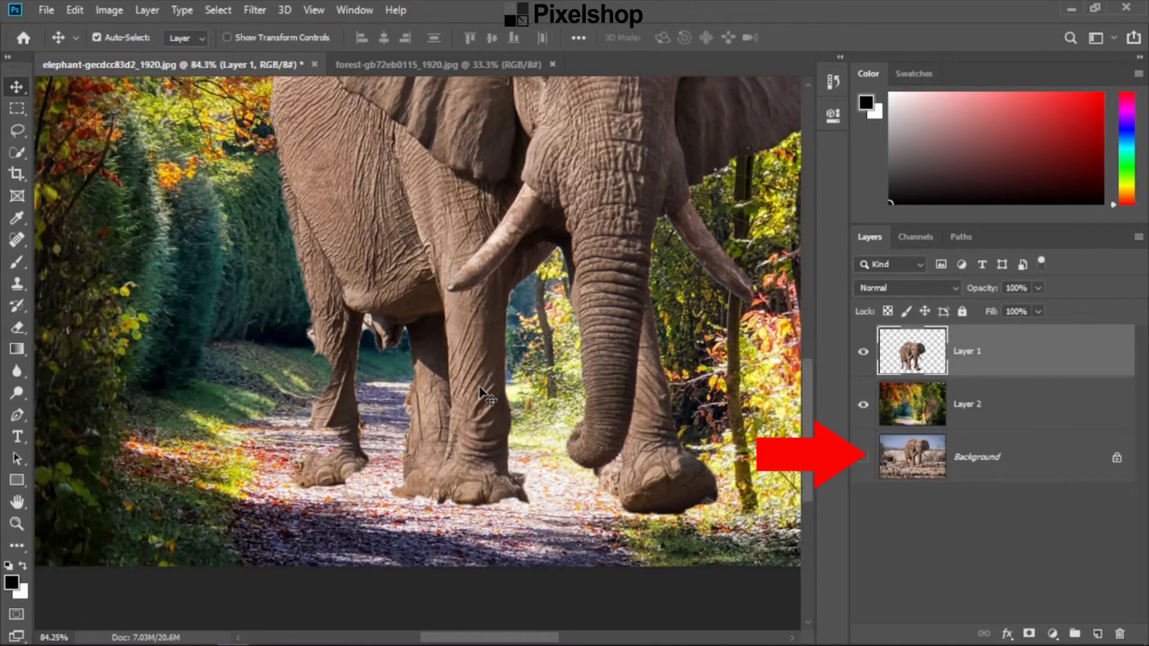
pyautogui.scroll(-3, 481, 391)
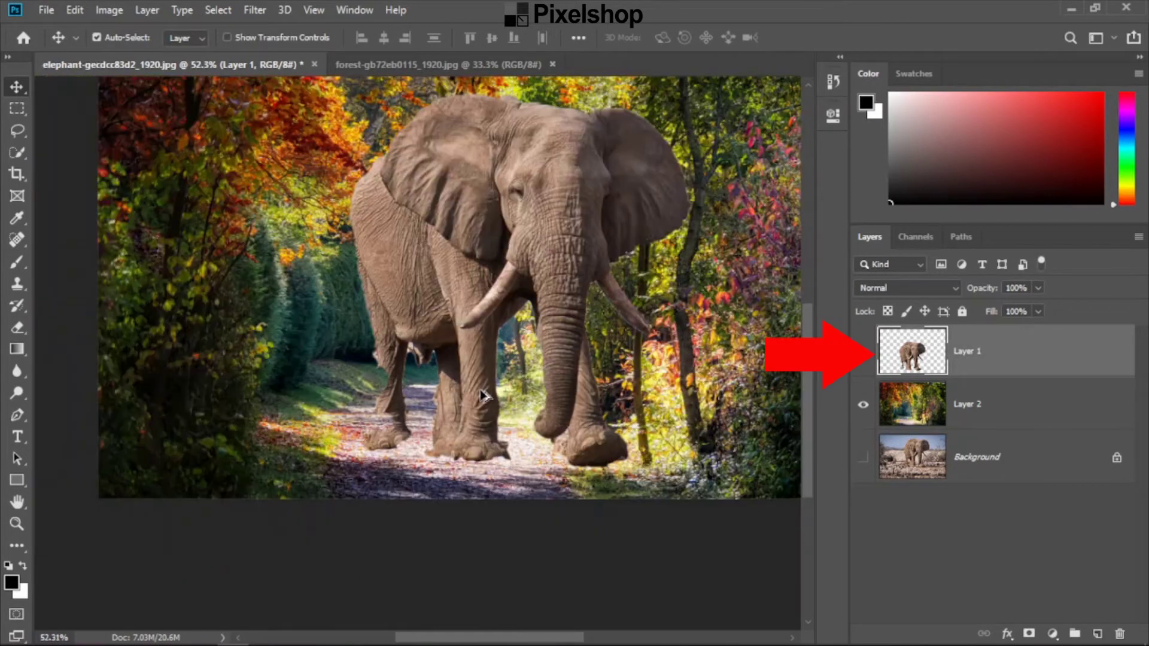
pyautogui.scroll(-1, 482, 395)
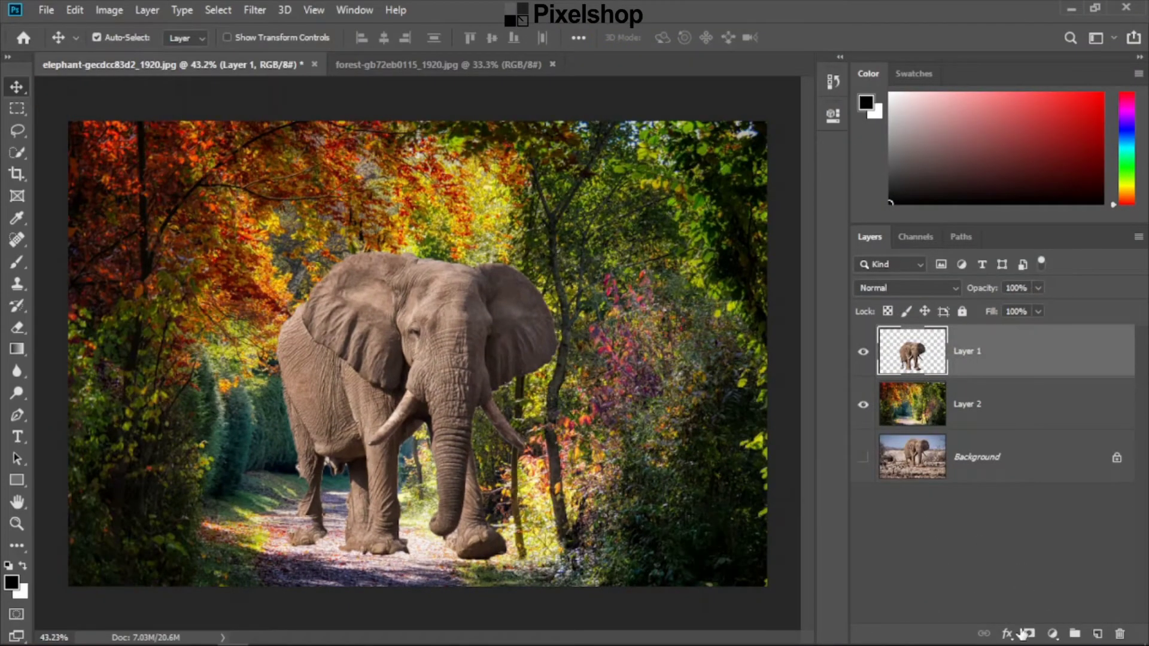
pyautogui.press('ctrl')
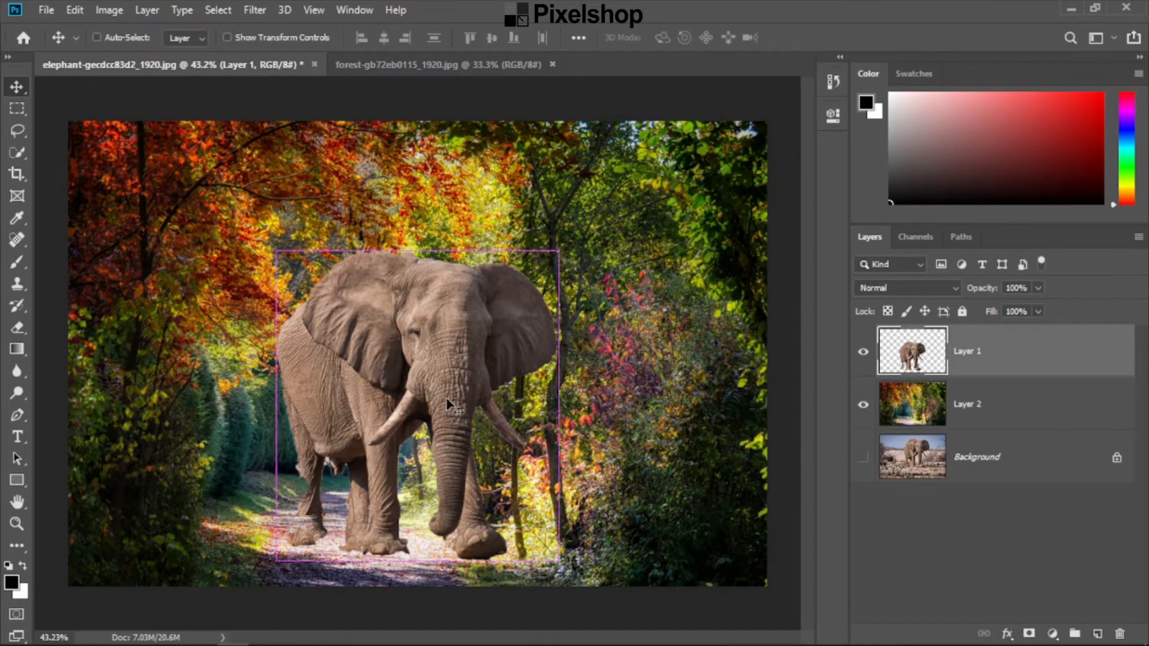
pyautogui.hotkey('ctrl', 'z')
# Step: Undo back past the forest layer and zoom in to inspect the selection around the legs
pyautogui.hotkey('ctrl', 'z')
pyautogui.hotkey('ctrl', 'z')
pyautogui.hotkey('ctrl', 'z')
pyautogui.hotkey('ctrl', 'z')
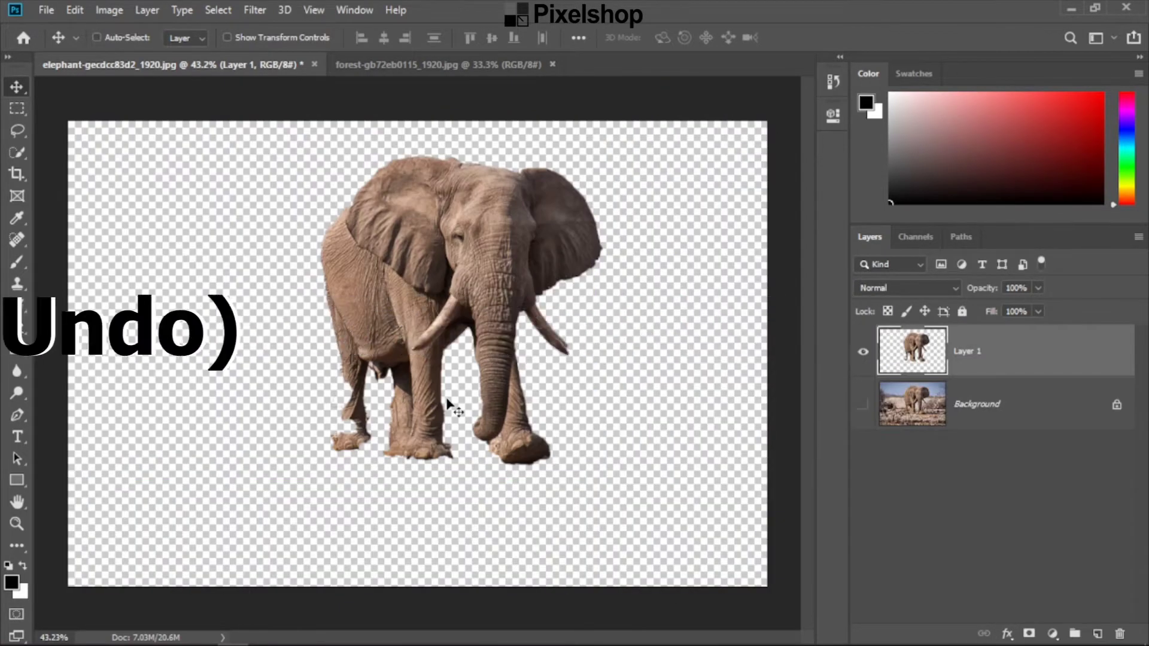
pyautogui.hotkey('ctrl', 'z')
pyautogui.hotkey('ctrl', 'z')
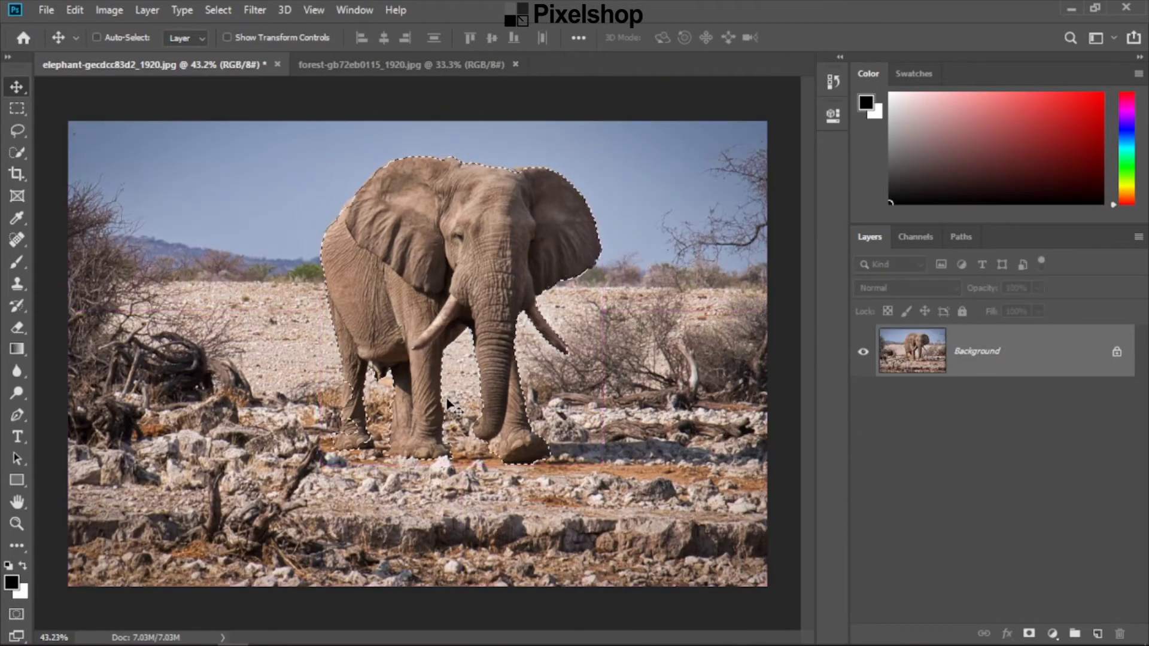
pyautogui.scroll(2, 384, 413)
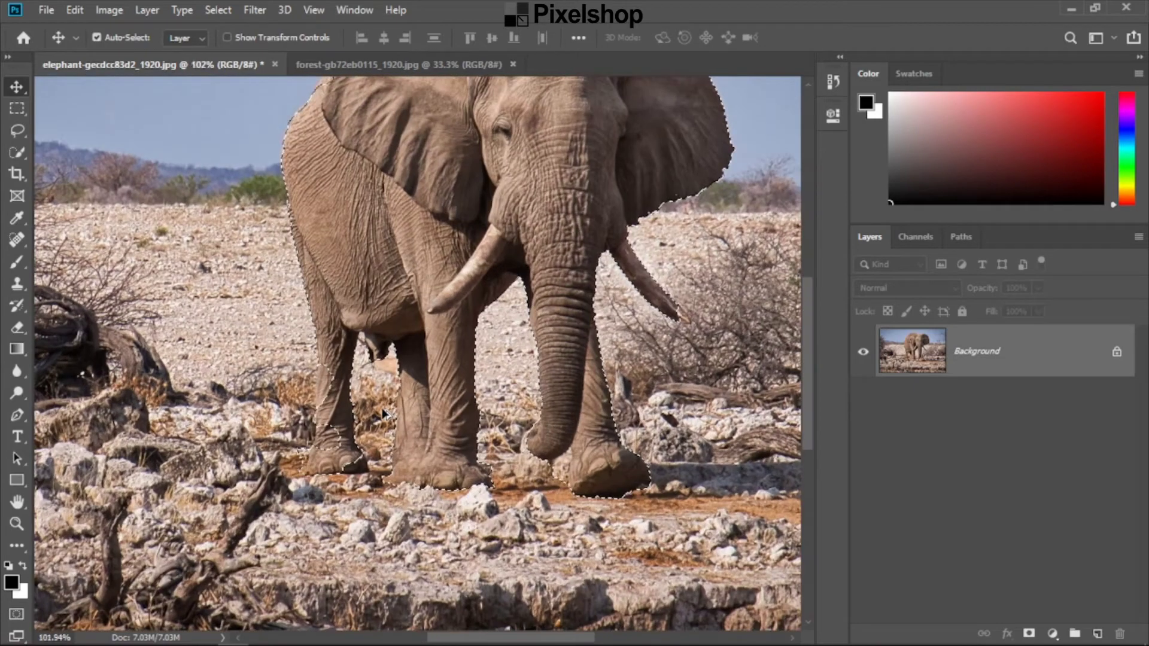
pyautogui.scroll(2, 384, 412)
pyautogui.scroll(-4, 383, 413)
pyautogui.scroll(3, 382, 413)
pyautogui.scroll(2, 381, 407)
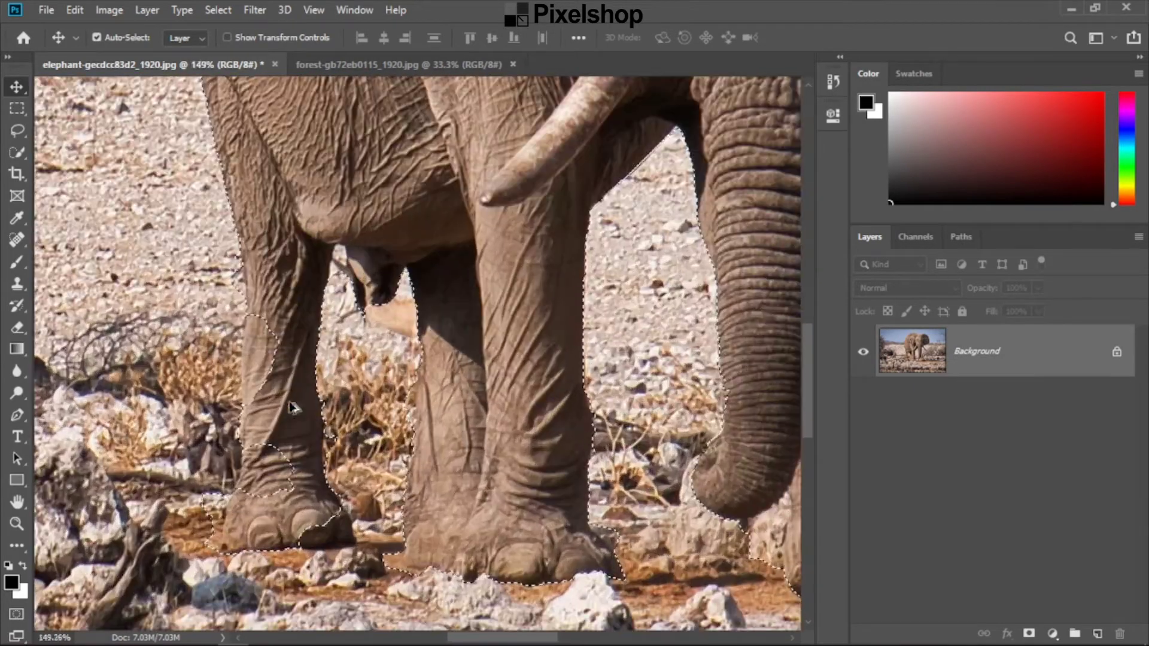
pyautogui.scroll(1, 479, 407)
pyautogui.moveTo(513, 389); pyautogui.dragTo(512, 435)
pyautogui.scroll(-3, 512, 435)
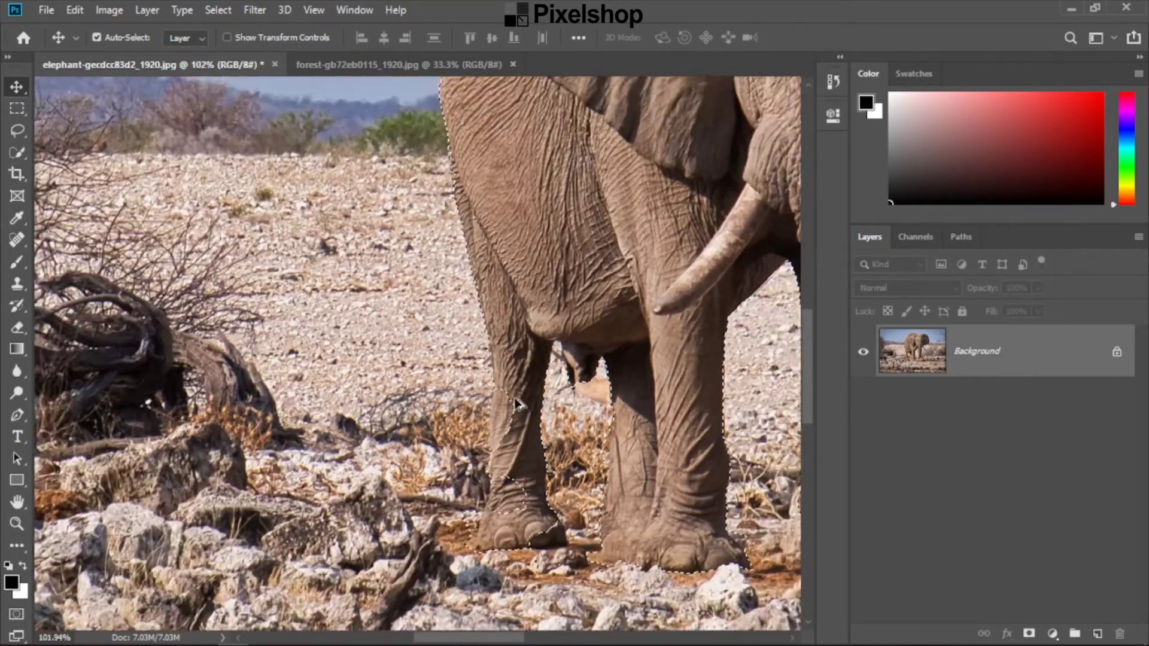
pyautogui.scroll(-3, 538, 413)
pyautogui.scroll(-2, 562, 389)
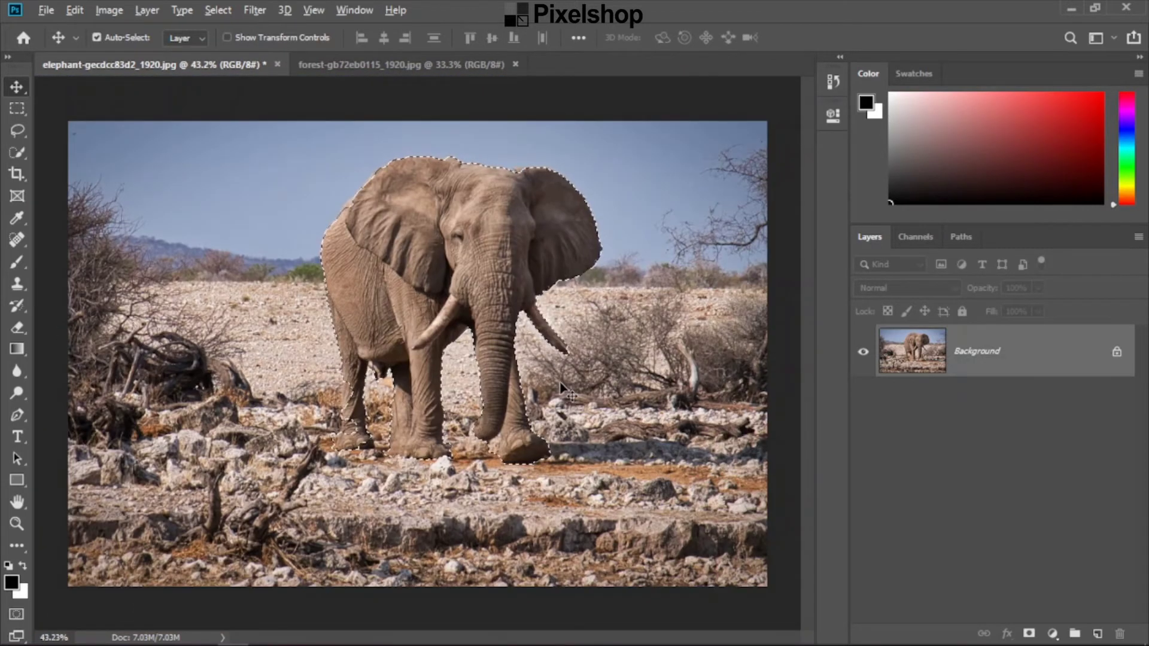
pyautogui.scroll(1, 562, 386)
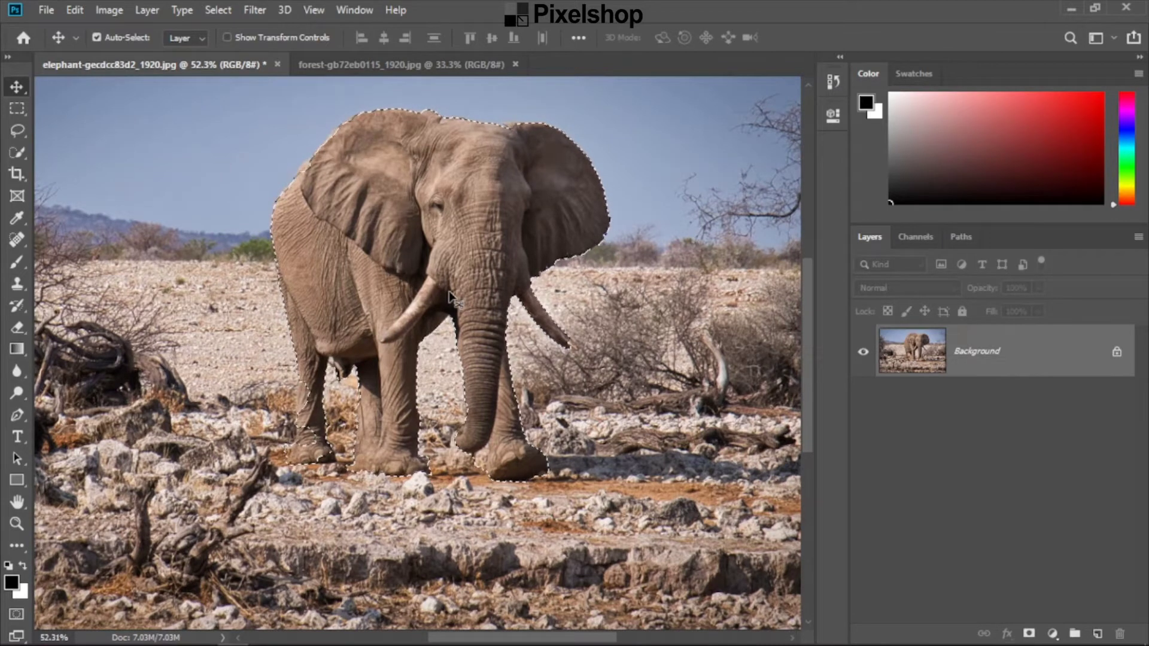
pyautogui.scroll(1, 748, 466)
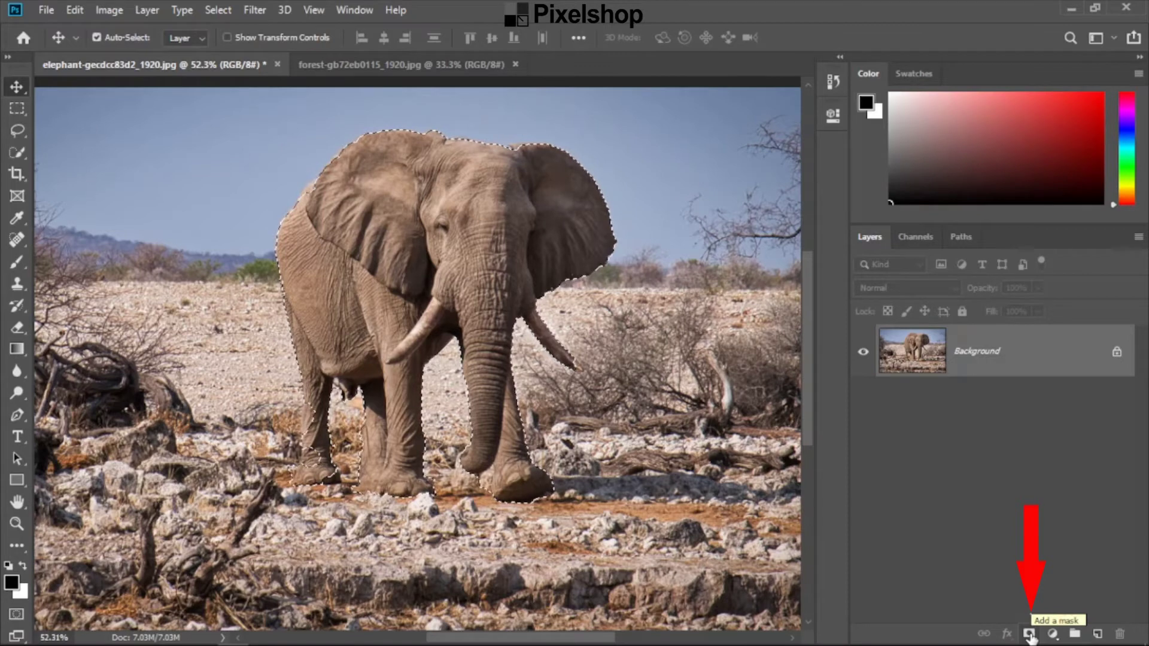
# Step: Add a layer mask to Layer 0 from the elephant selection, hiding the savanna
pyautogui.click(1030, 634)
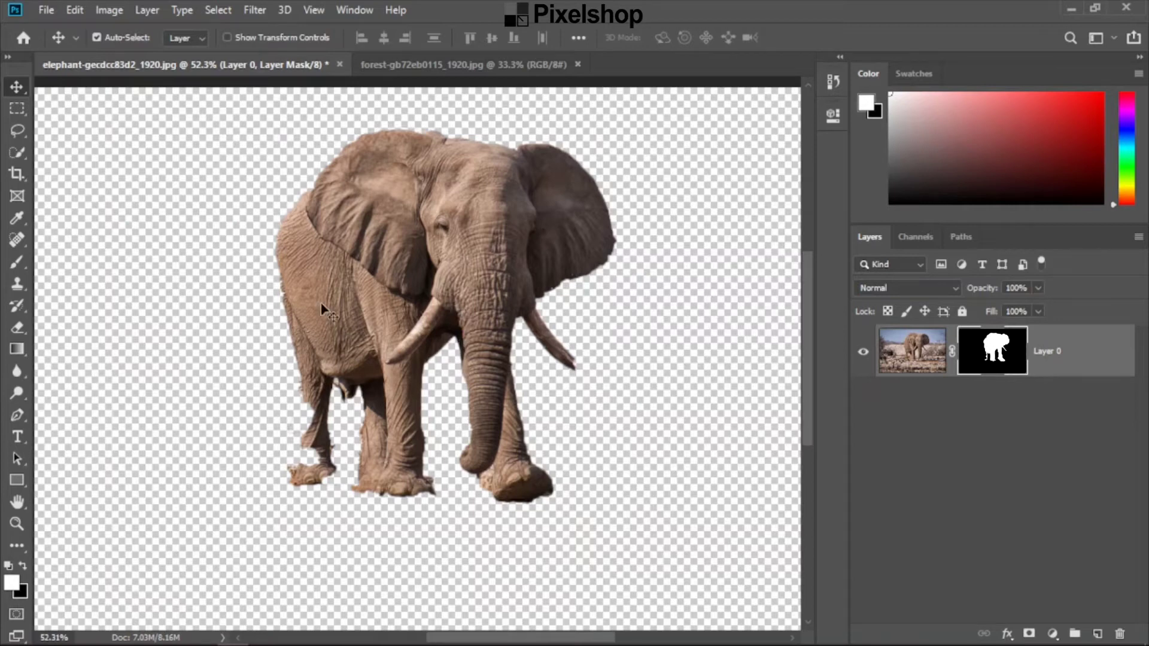
pyautogui.scroll(4, 299, 419)
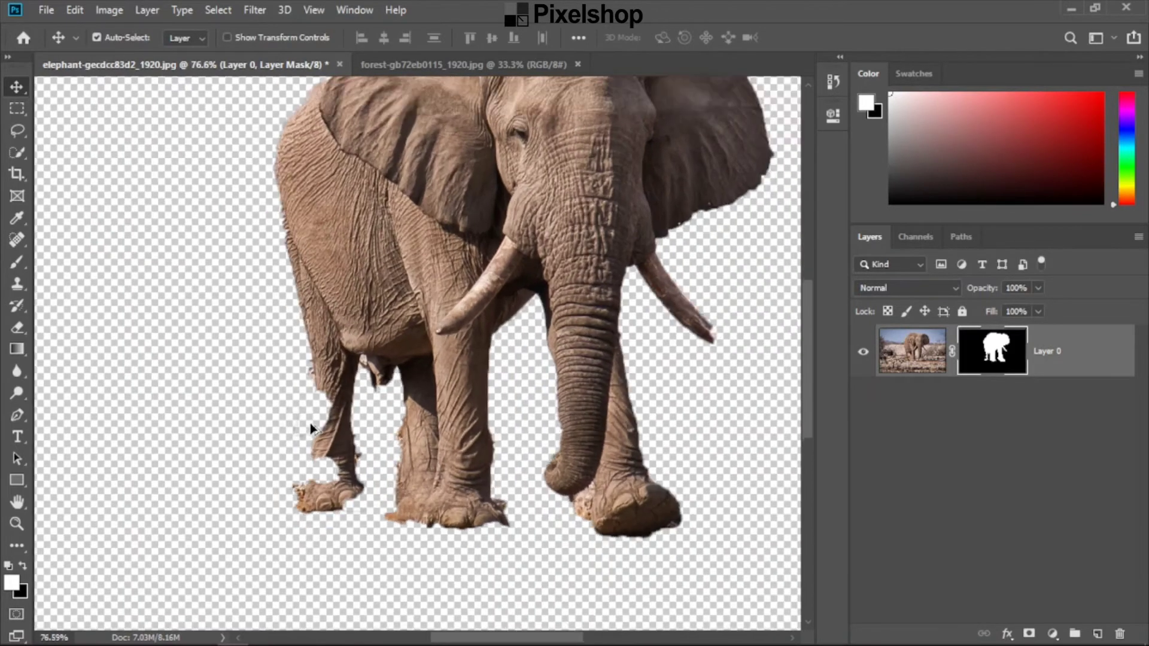
pyautogui.scroll(-2, 310, 422)
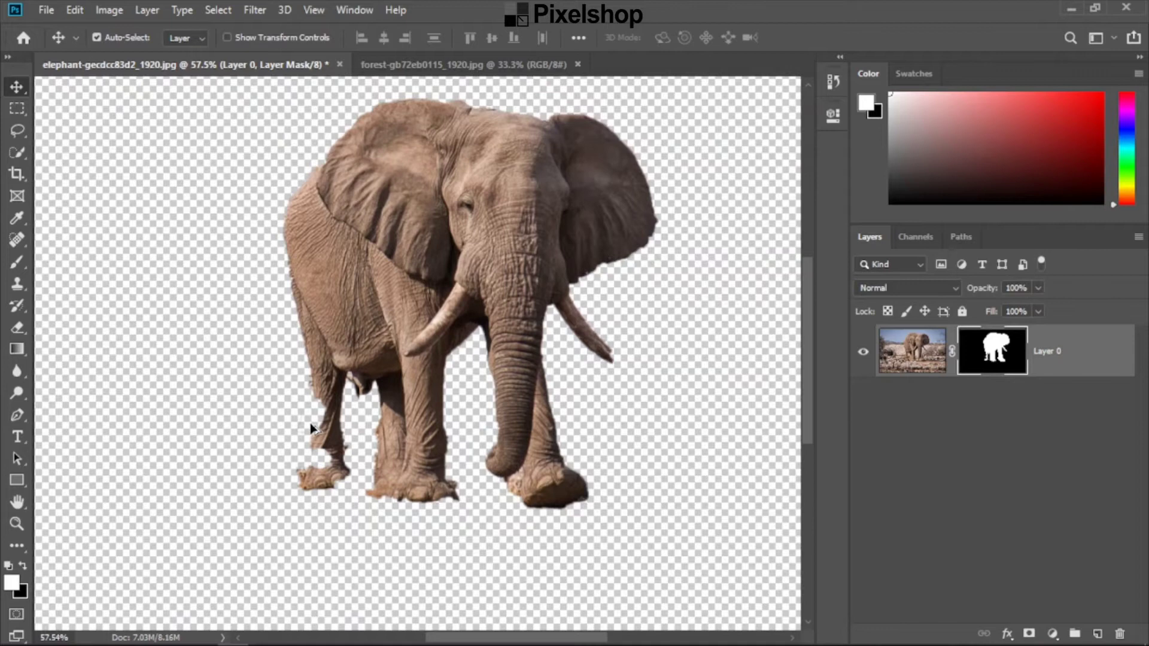
pyautogui.scroll(2, 310, 423)
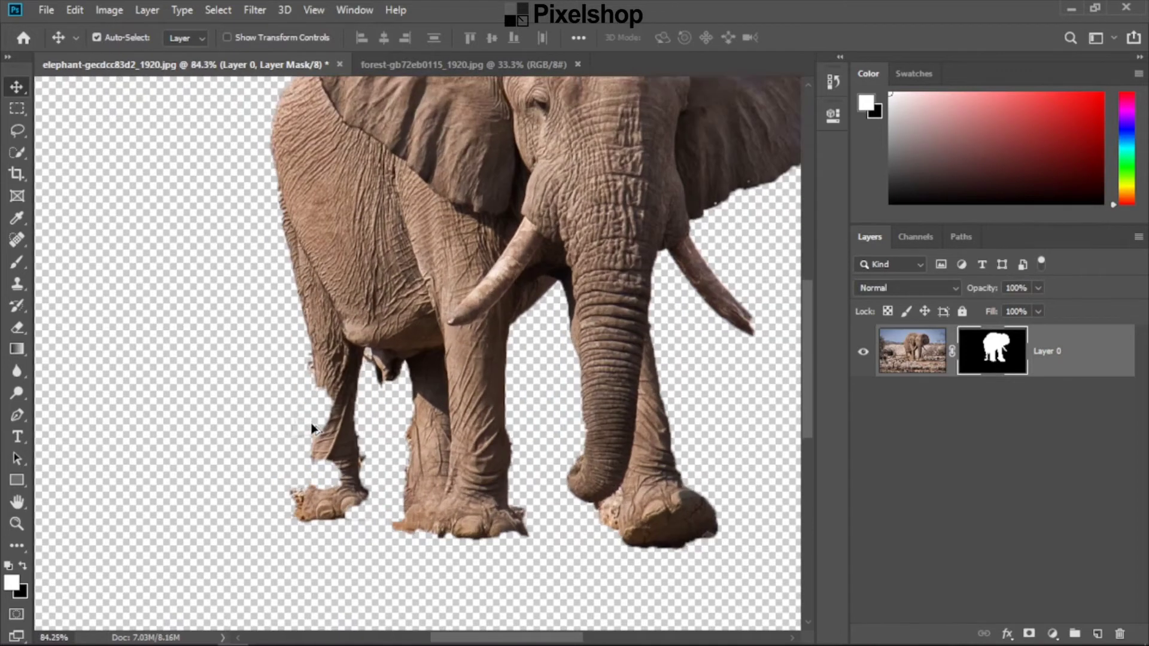
# Step: Copy the forest photo into the elephant document as a layer beneath Layer 0
pyautogui.click(479, 66)
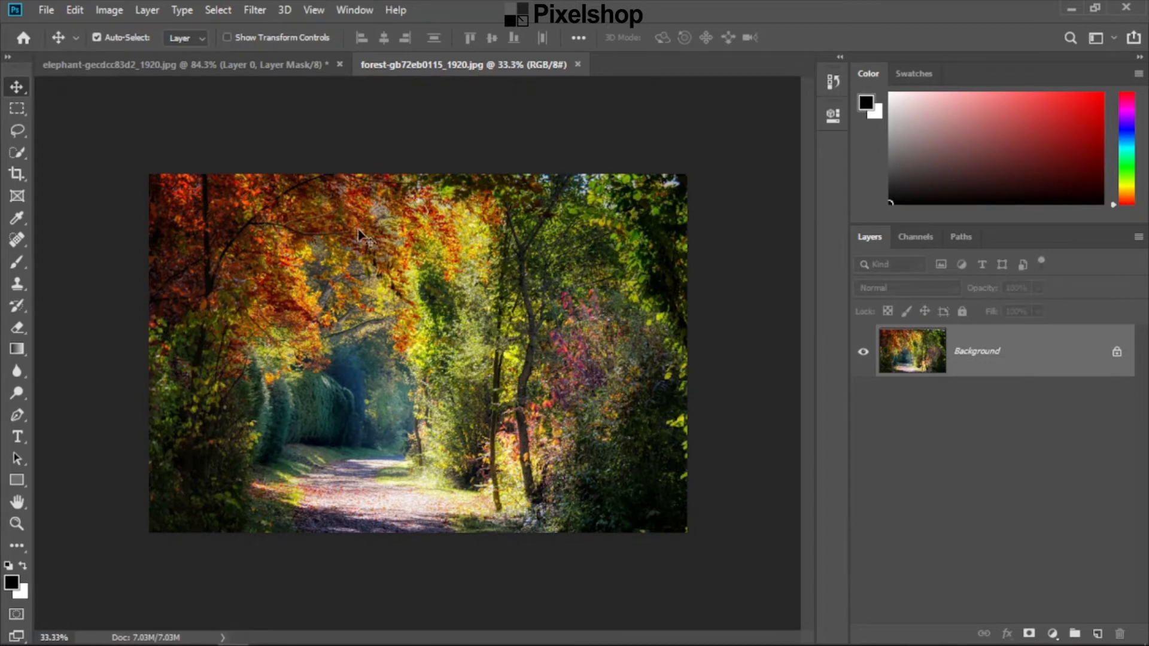
pyautogui.moveTo(358, 231)
pyautogui.mouseDown()
pyautogui.moveTo(544, 177)
pyautogui.moveTo(617, 244)
pyautogui.mouseUp()
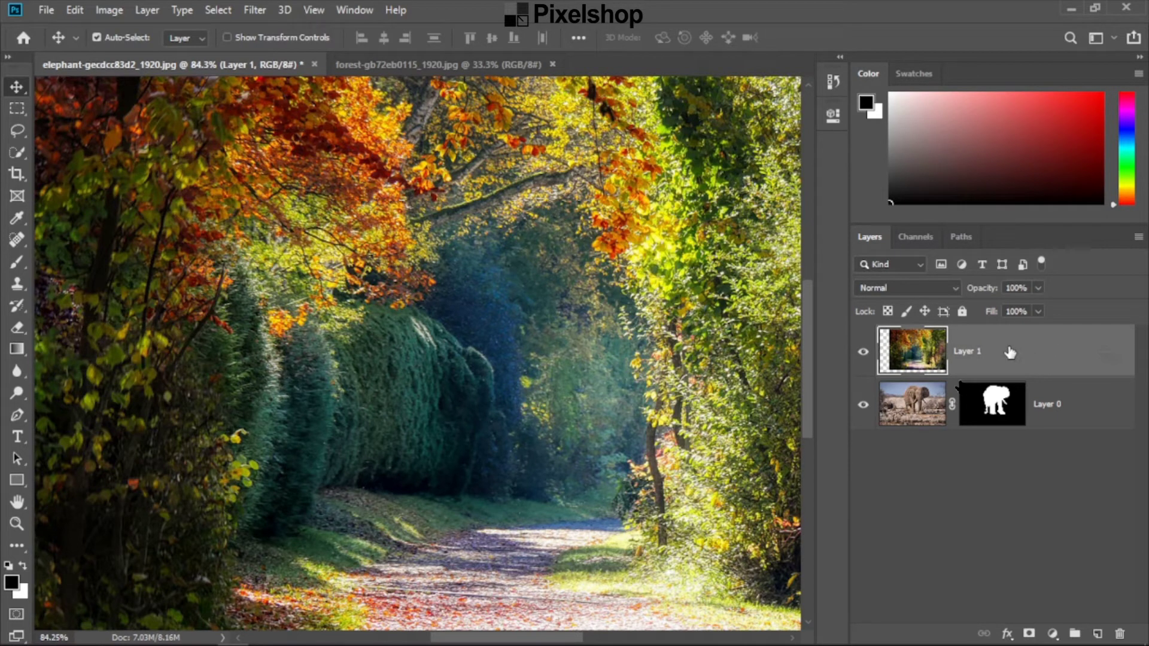
pyautogui.moveTo(1010, 353); pyautogui.dragTo(1010, 431)
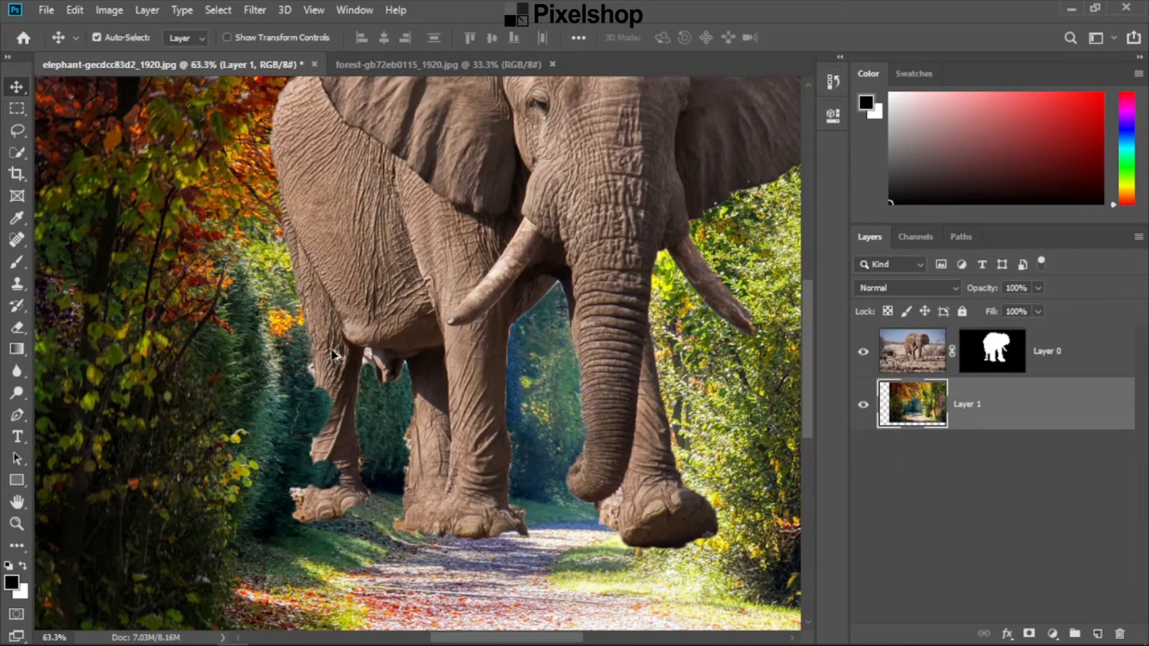
# Step: Shift the forest to cover the canvas and move the elephant down-left onto the path
pyautogui.scroll(-3, 333, 354)
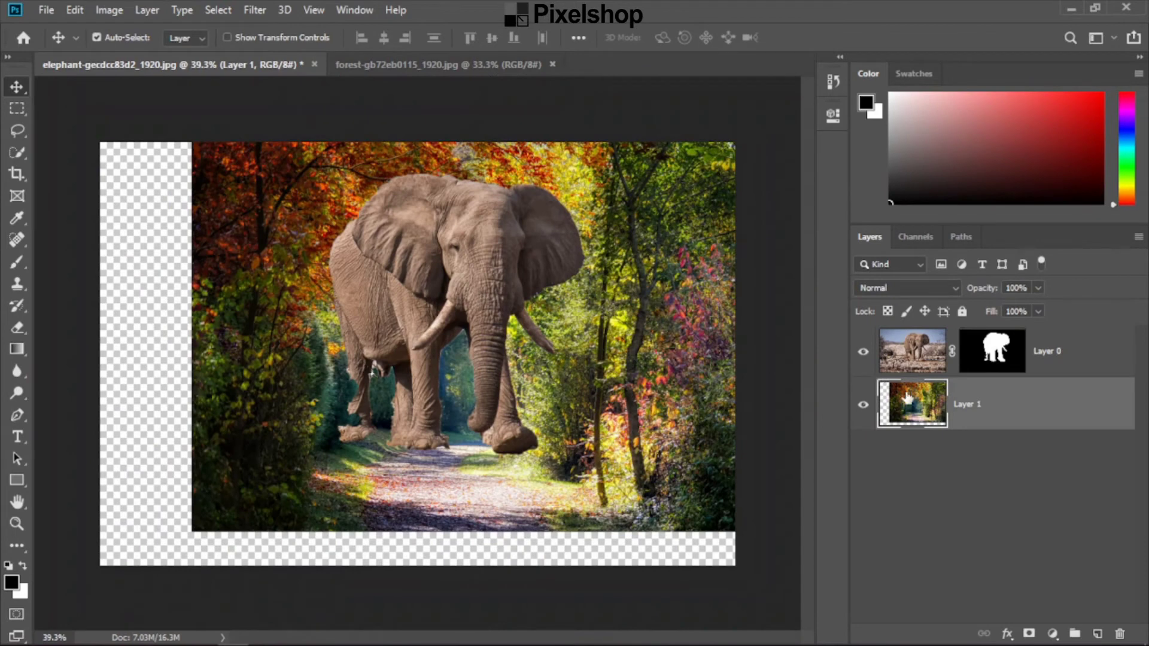
pyautogui.moveTo(637, 382); pyautogui.dragTo(547, 422)
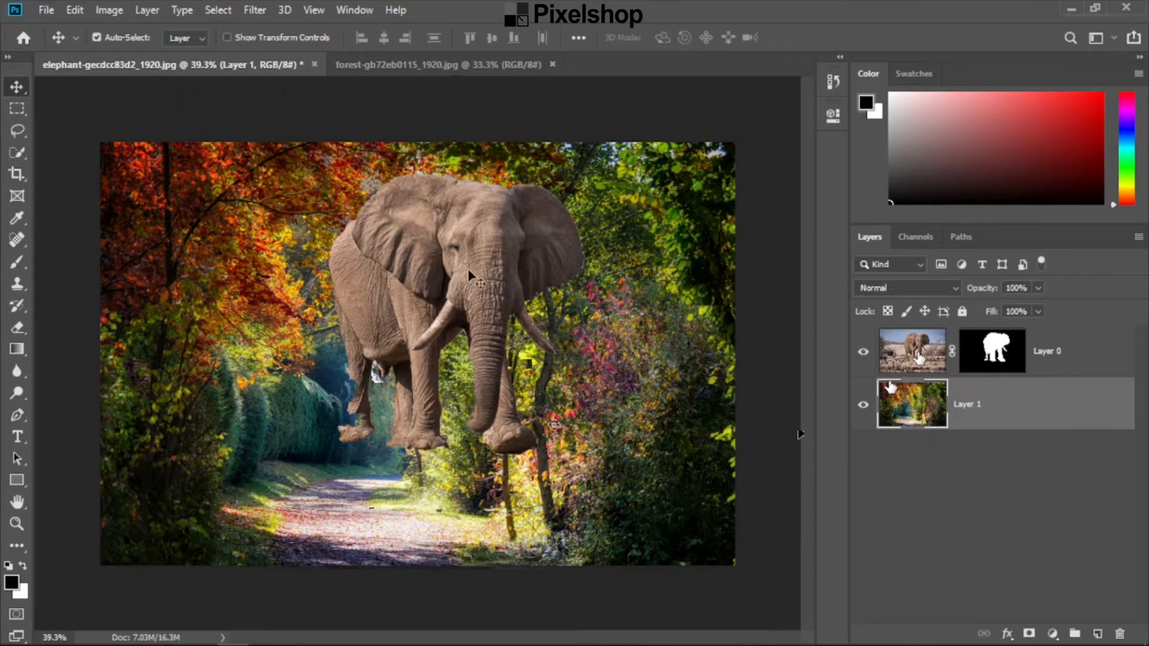
pyautogui.moveTo(469, 277); pyautogui.dragTo(411, 369)
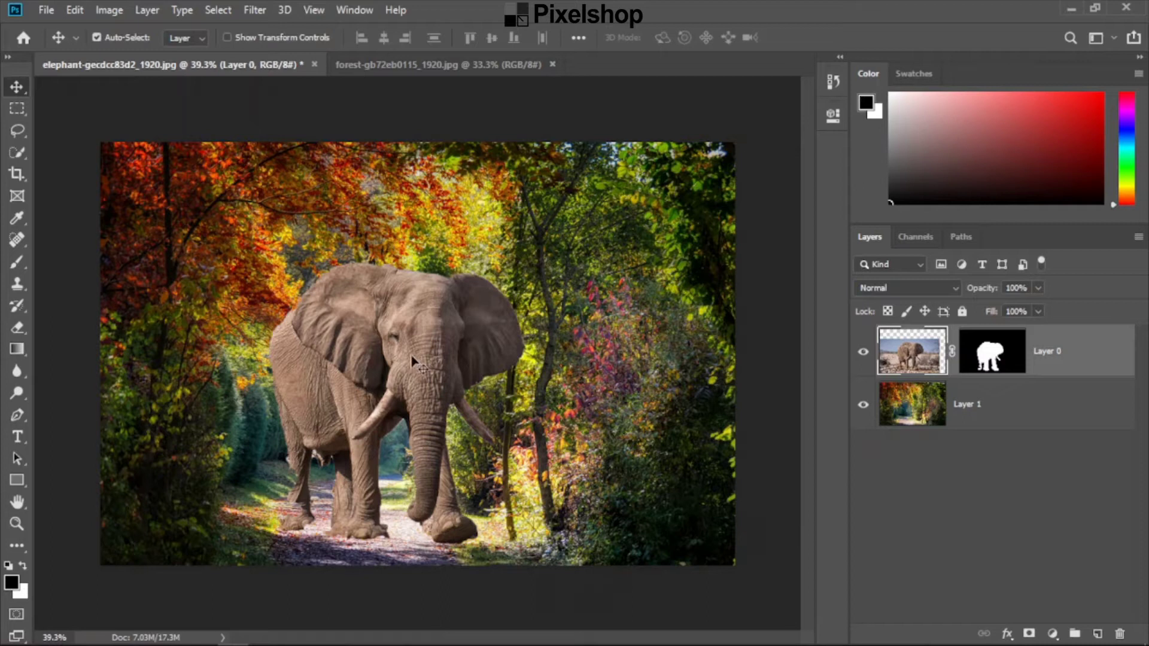
pyautogui.rightClick(987, 358)
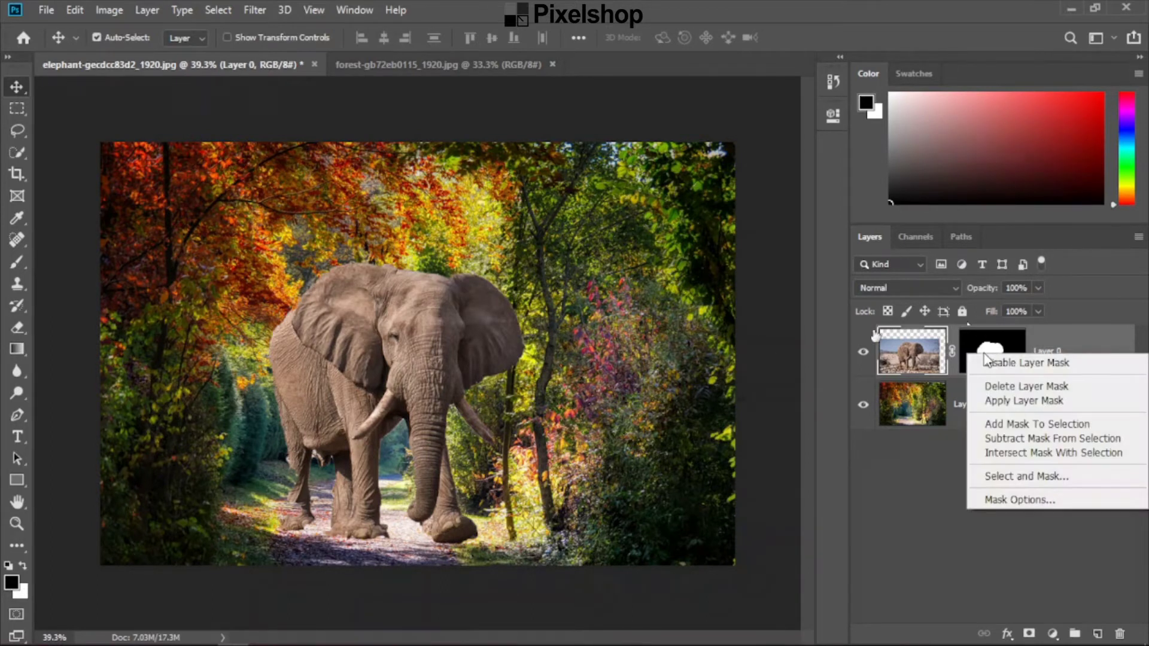
# Step: Load Layer 0's mask as a selection, toggling the forest layer off and on to check
pyautogui.click(896, 517)
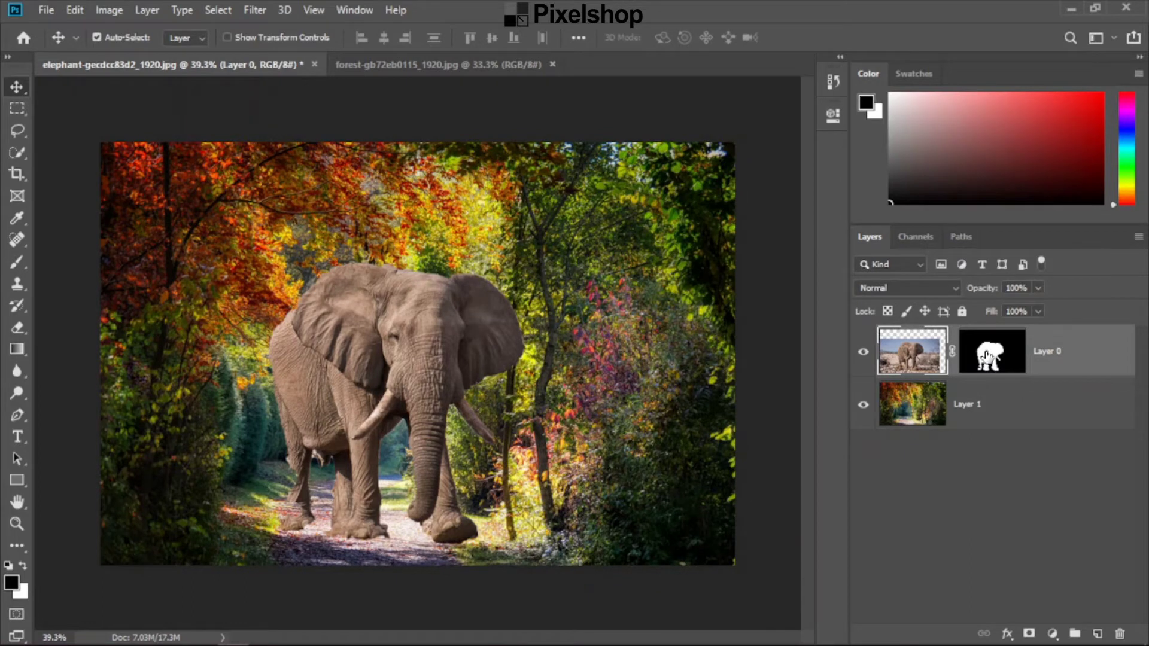
pyautogui.click(986, 356)
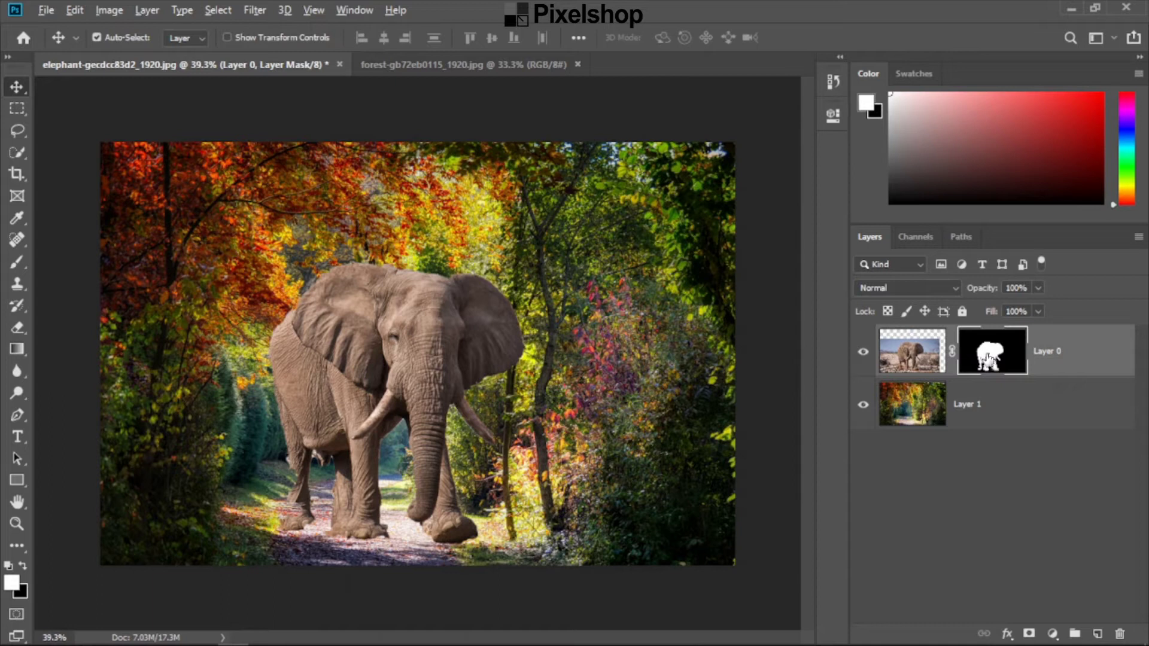
pyautogui.keyDown('ctrl'); pyautogui.click(988, 358); pyautogui.keyUp('ctrl')
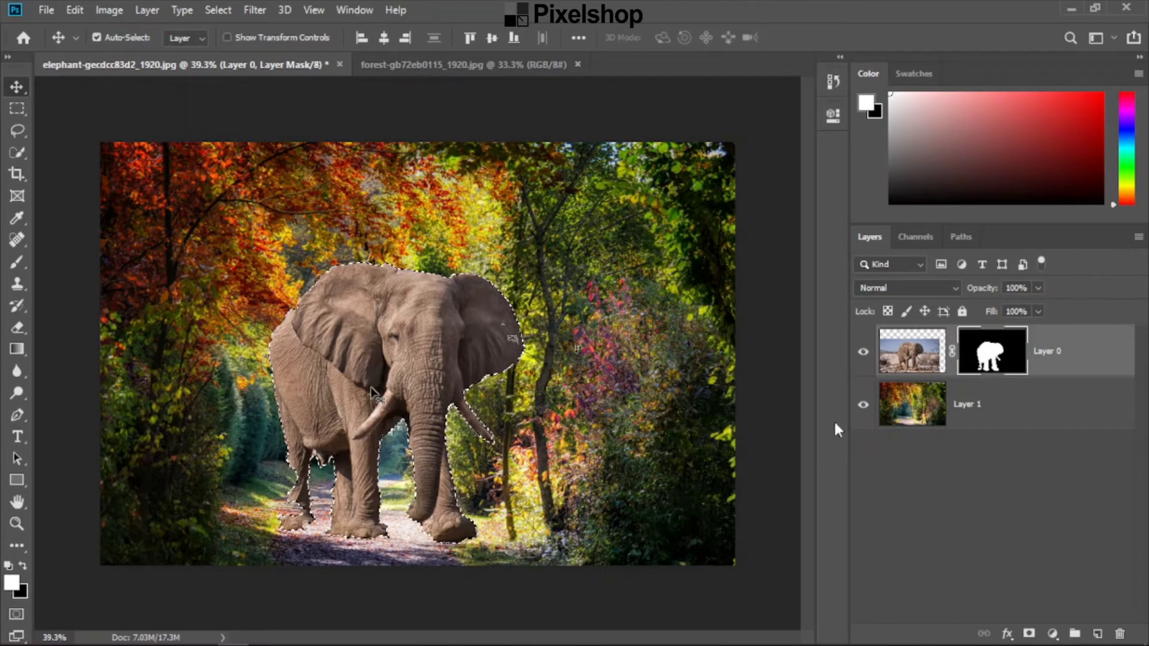
pyautogui.click(863, 409)
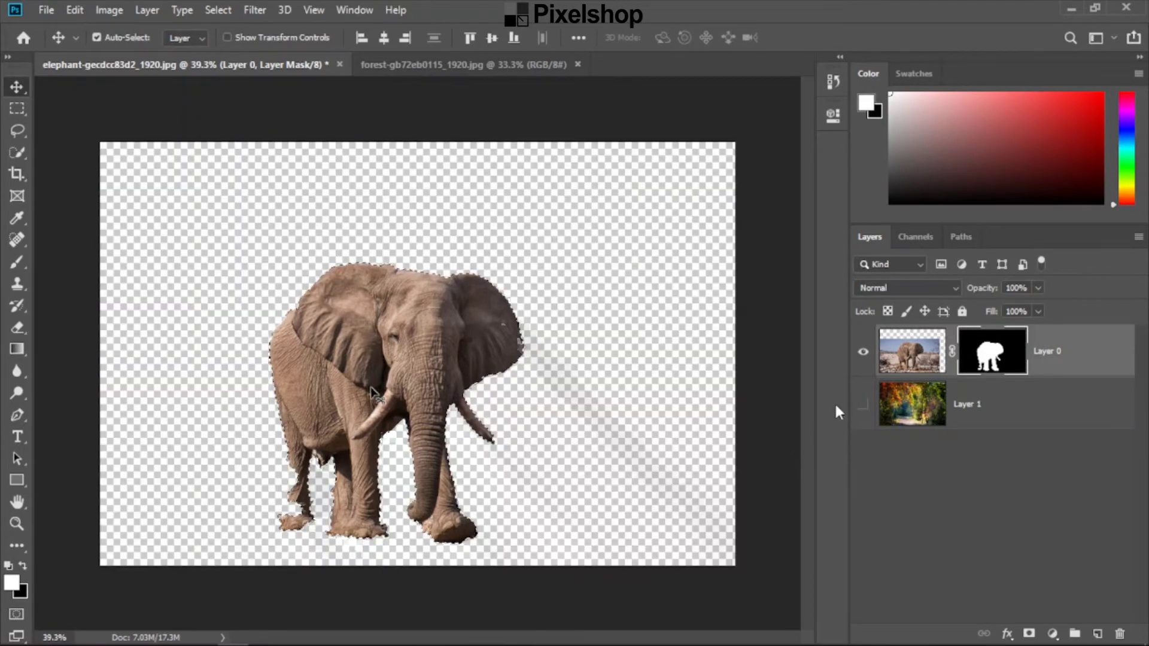
pyautogui.click(863, 404)
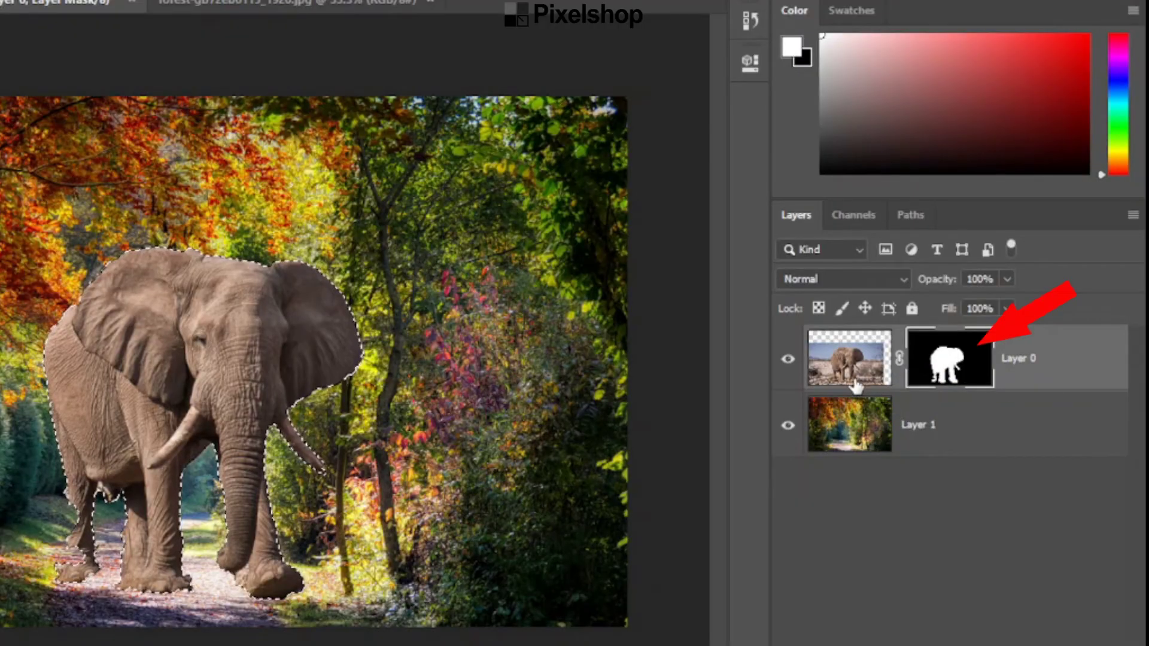
# Step: Zoom in and pan to the elephant's legs and feet, then open the Select menu
pyautogui.press('ctrl')
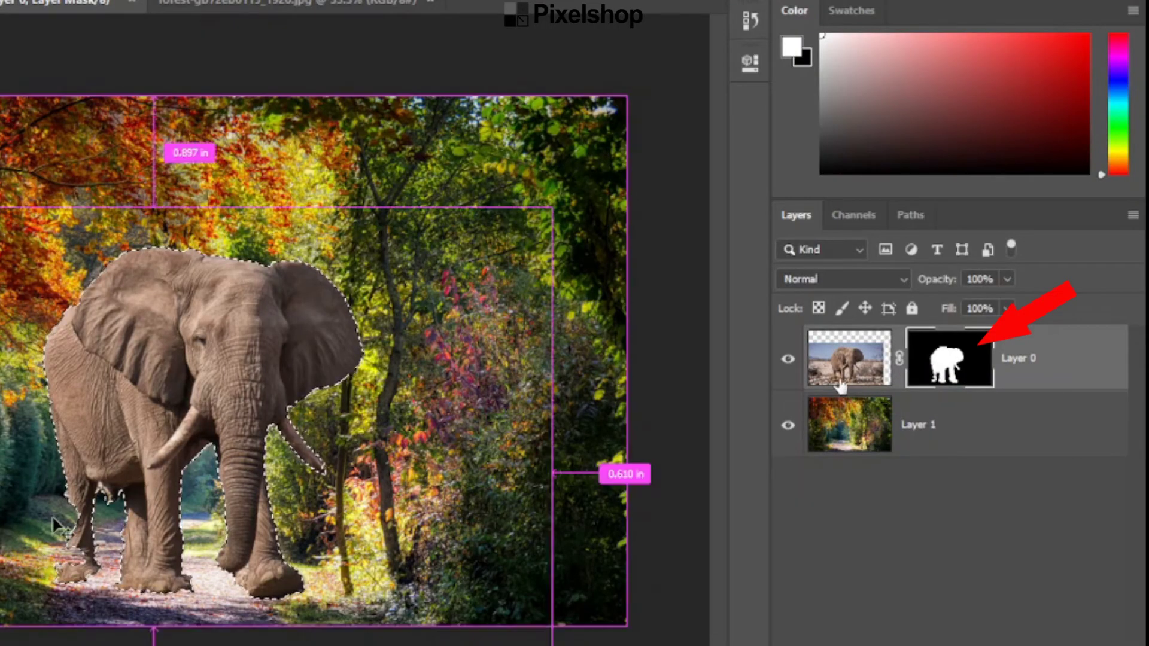
pyautogui.scroll(2, 52, 515)
pyautogui.scroll(2, 90, 479)
pyautogui.scroll(2, 180, 419)
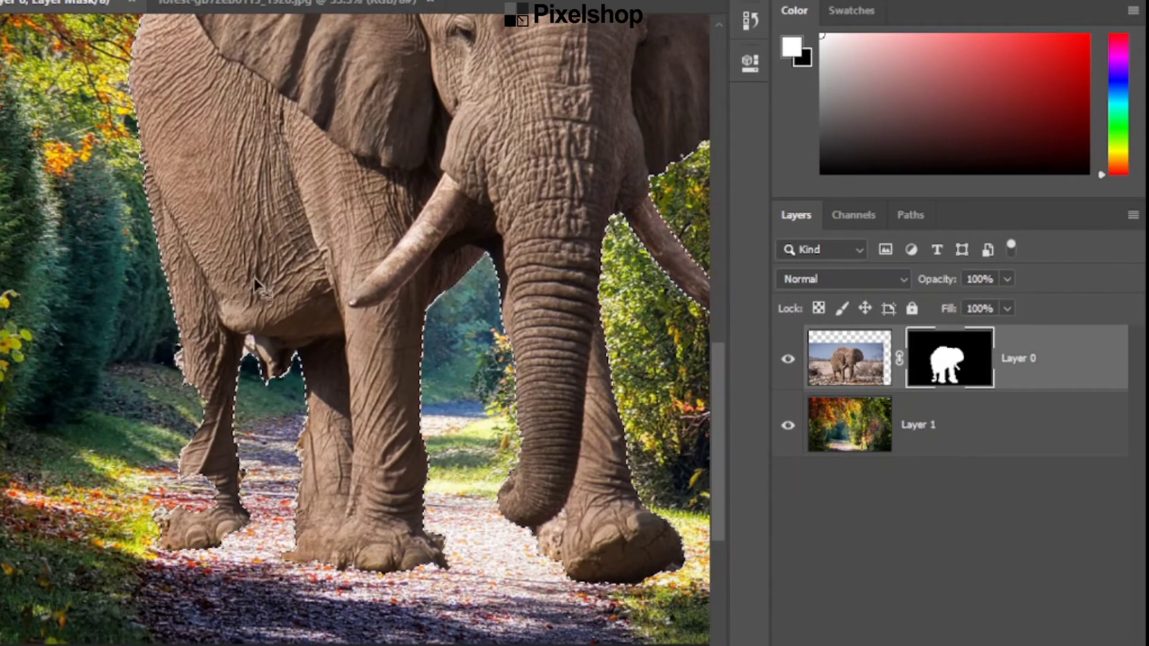
pyautogui.moveTo(249, 374); pyautogui.dragTo(222, 395)
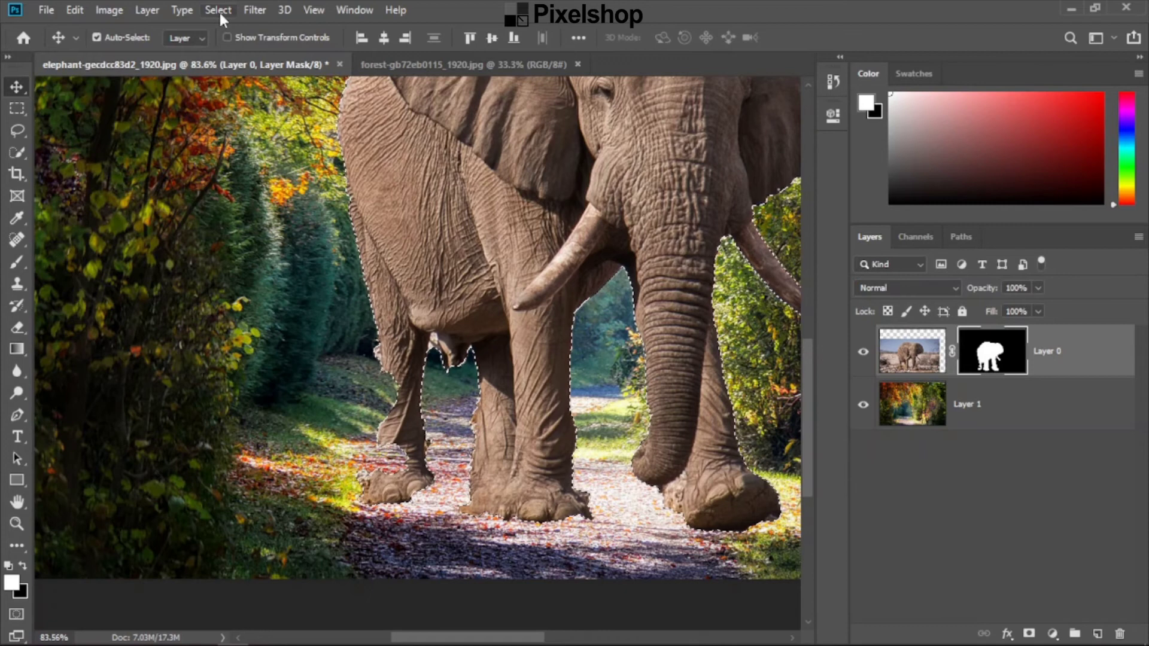
pyautogui.click(217, 10)
# Step: Deselect, pick the Brush tool with white foreground, and target Layer 0's layer mask
pyautogui.click(244, 44)
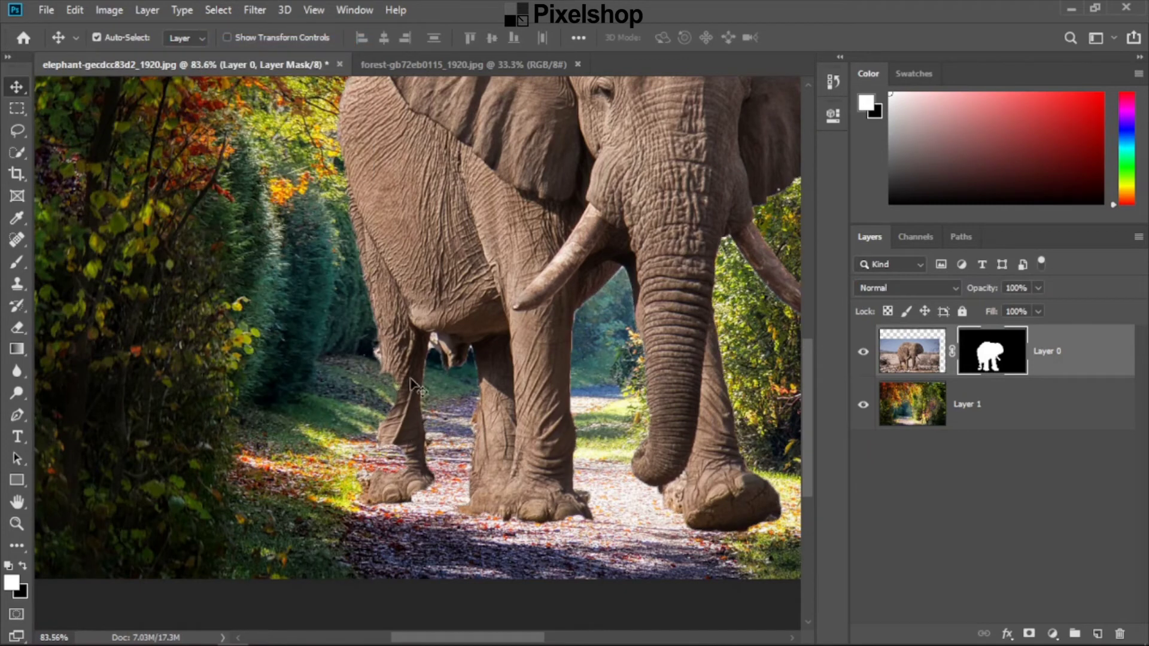
pyautogui.press('x')
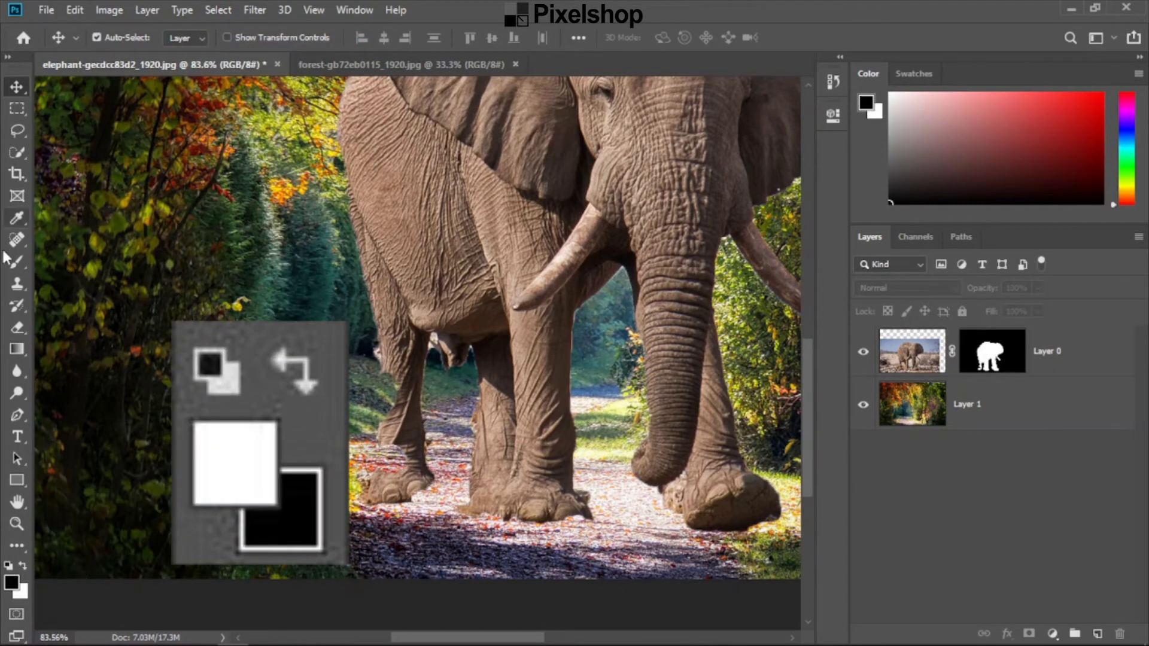
pyautogui.click(17, 261)
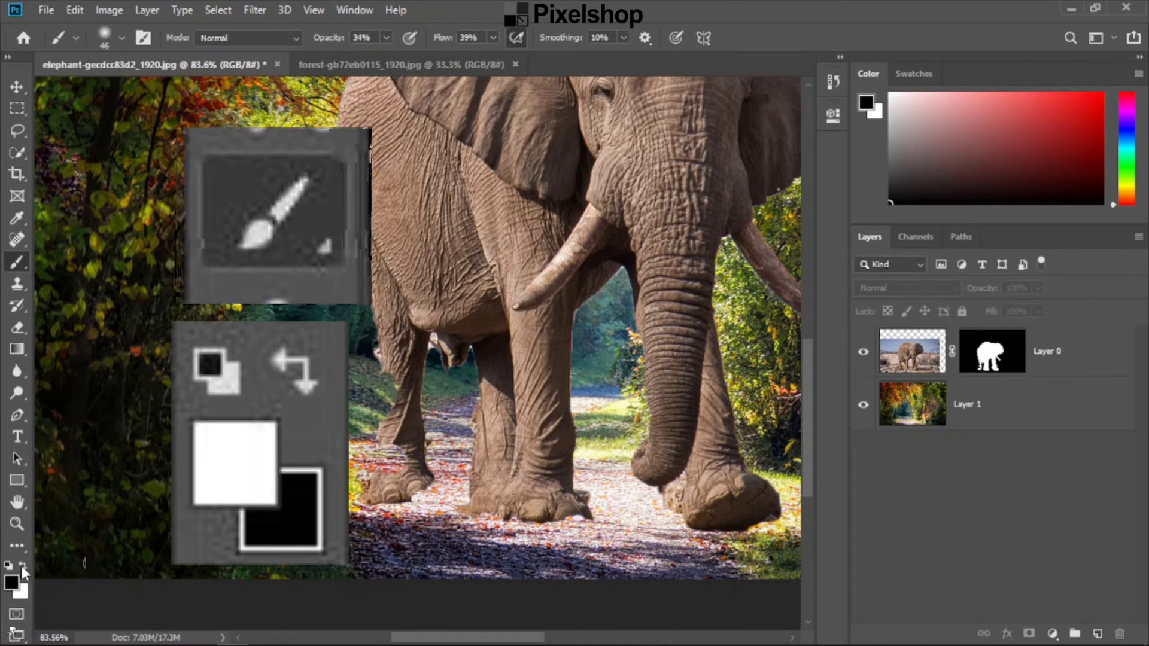
pyautogui.press('v')
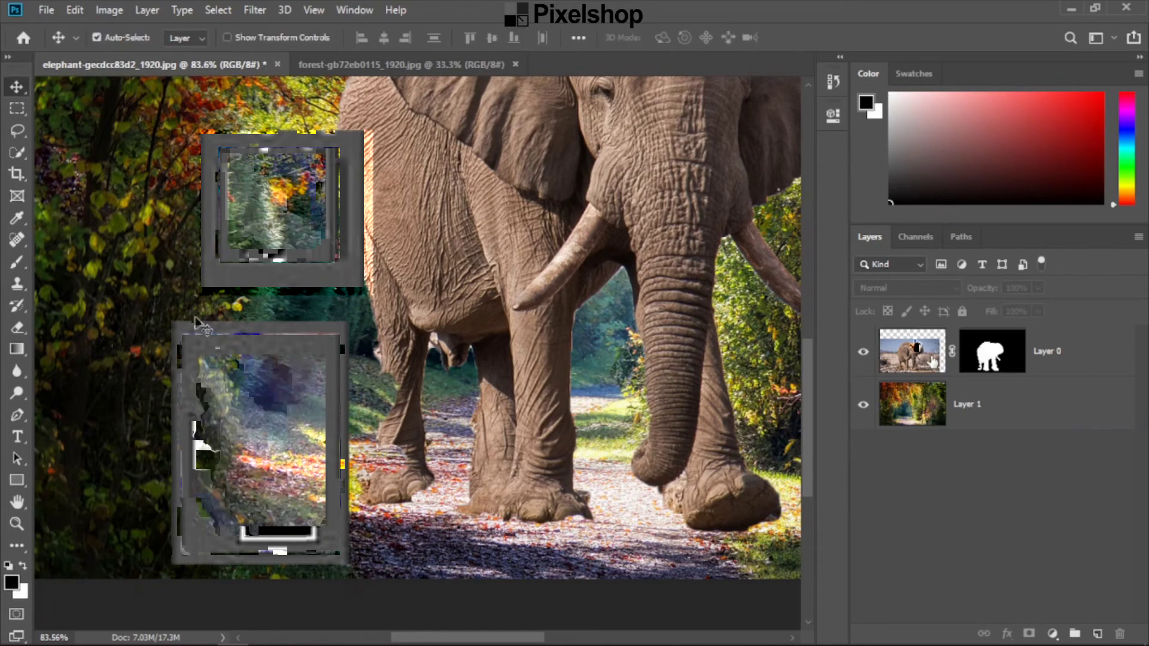
pyautogui.click(15, 264)
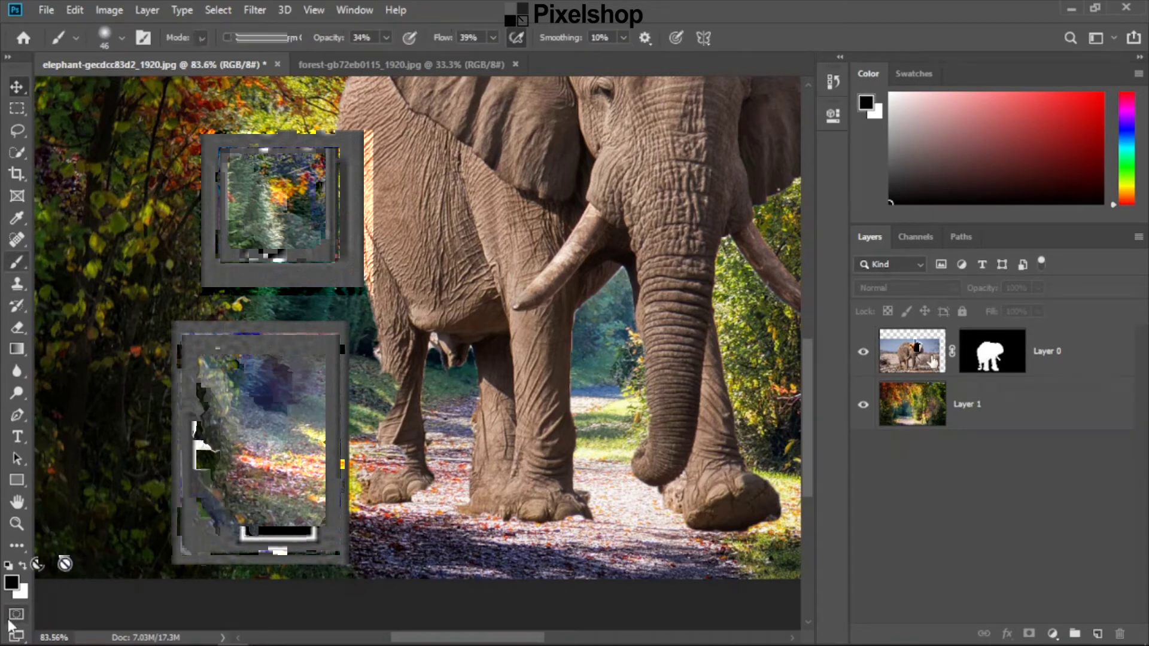
pyautogui.click(23, 566)
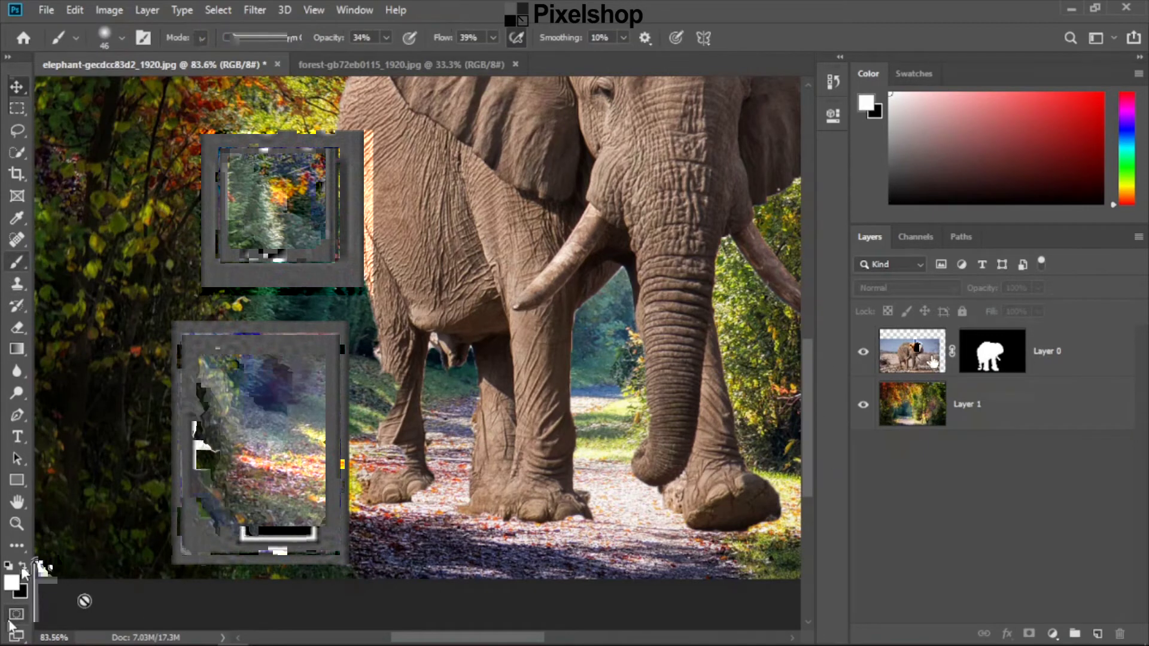
pyautogui.click(996, 357)
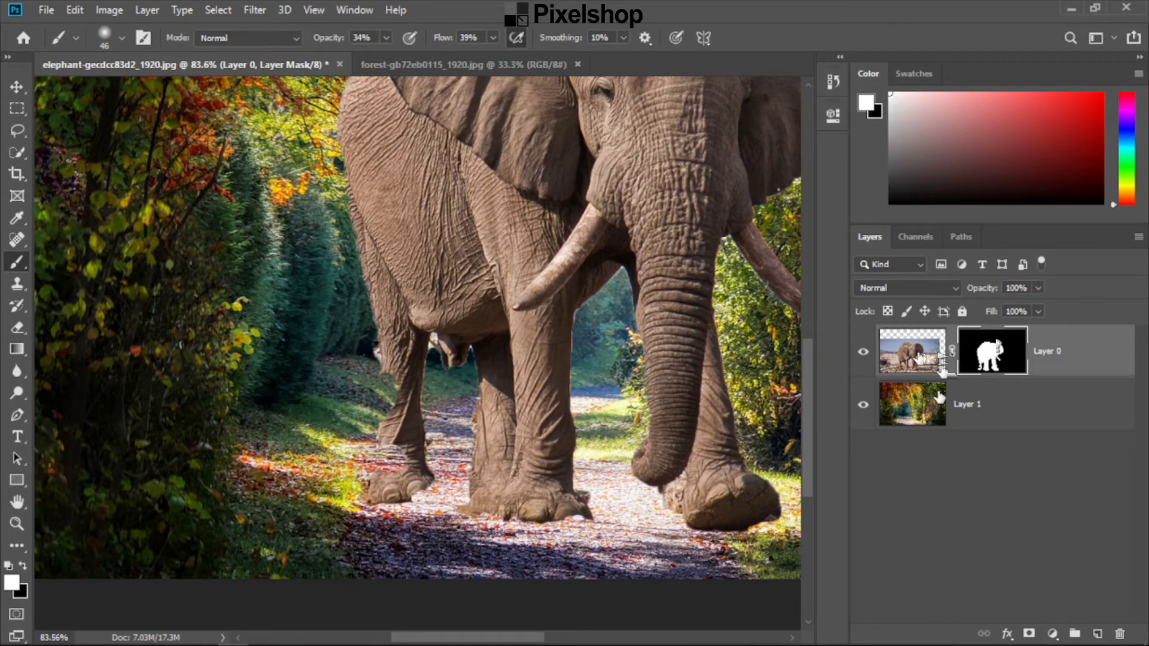
# Step: Undo a stray white stroke painted on Layer 0's image and retarget its layer mask
pyautogui.click(925, 356)
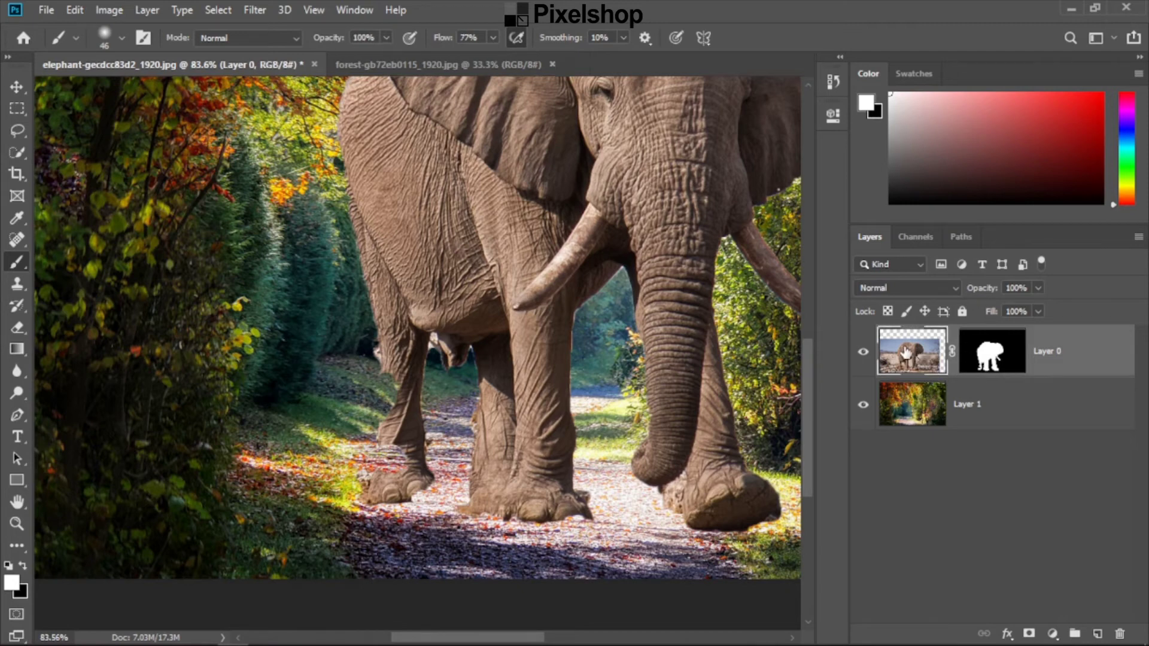
pyautogui.click(411, 204)
pyautogui.moveTo(413, 210); pyautogui.dragTo(423, 255)
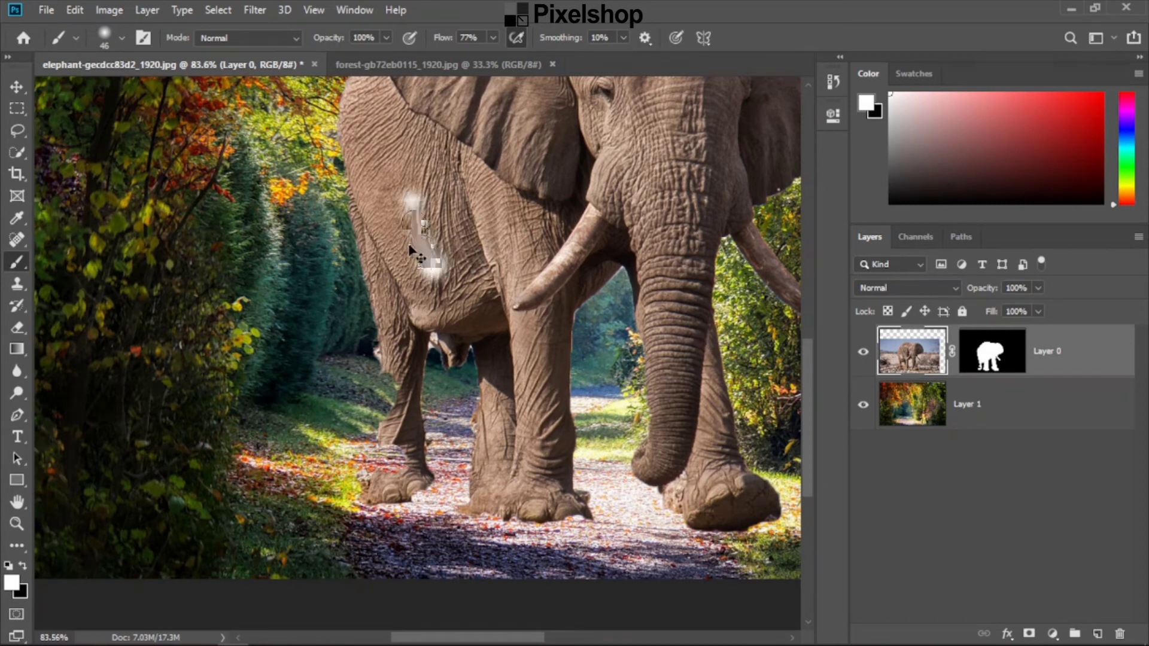
pyautogui.hotkey('ctrl', 'z')
pyautogui.hotkey('ctrl', 'z')
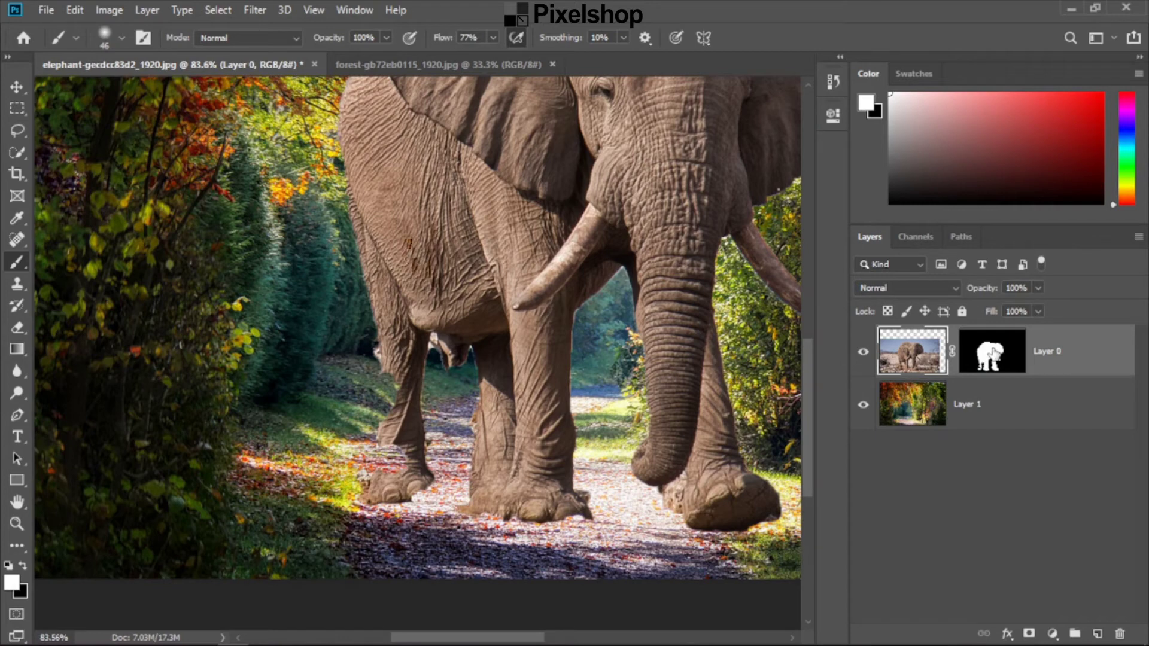
pyautogui.click(994, 353)
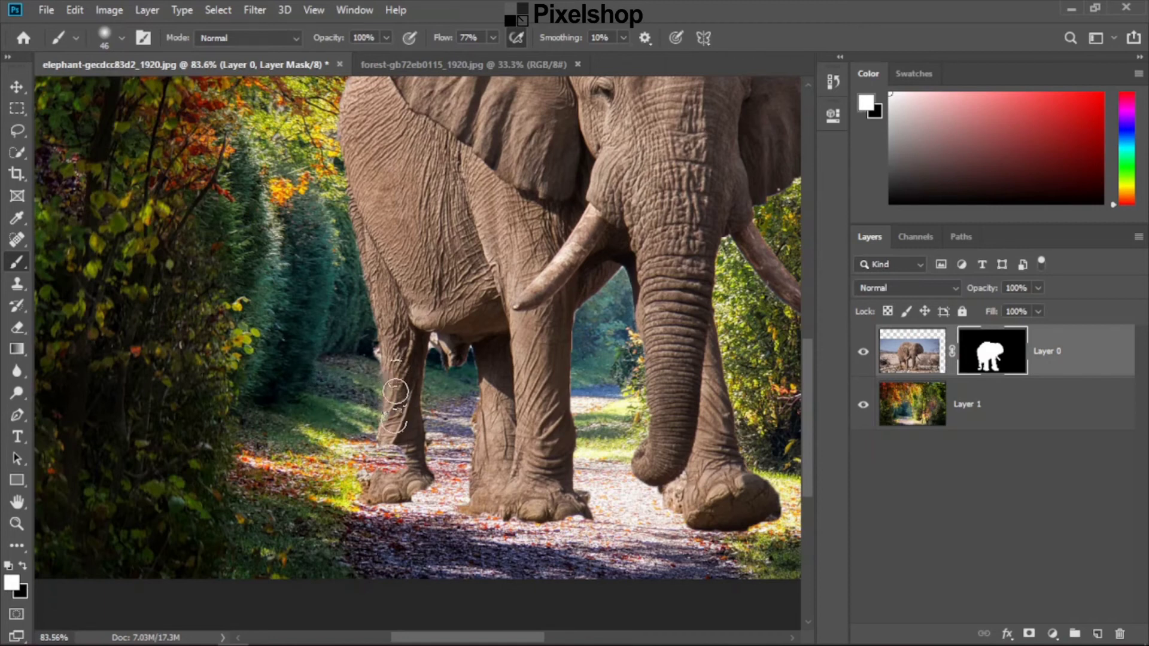
# Step: Paint white on the mask to restore the left edge of the near leg
pyautogui.scroll(3, 416, 411)
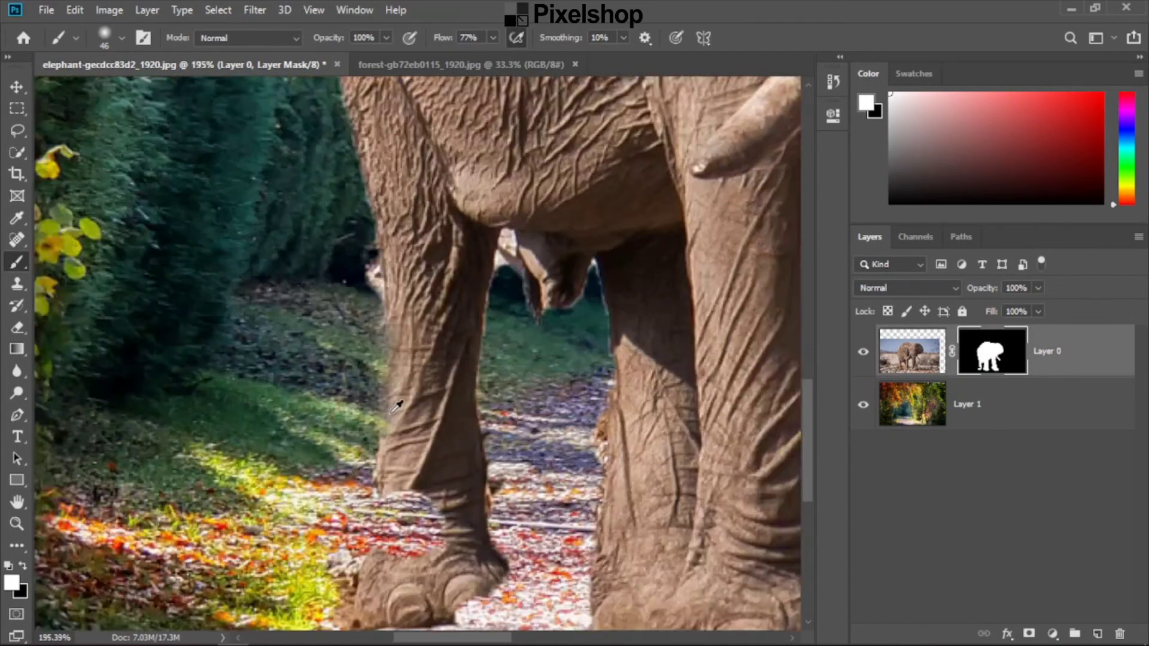
pyautogui.scroll(3, 431, 410)
pyautogui.scroll(-5, 446, 410)
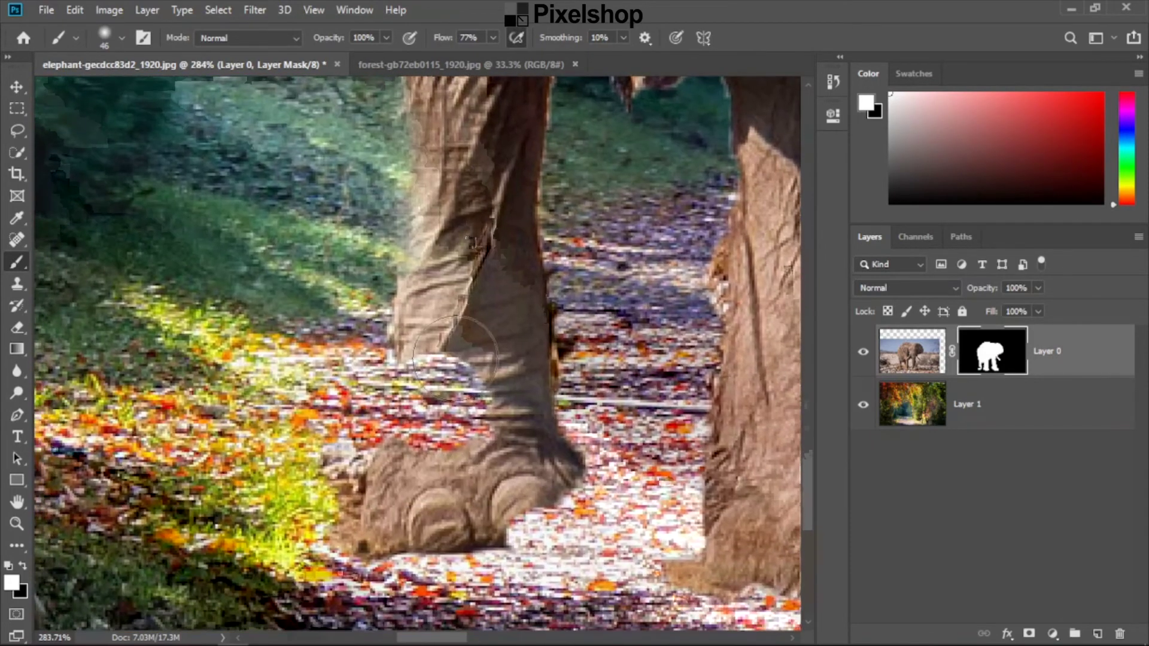
pyautogui.moveTo(452, 350); pyautogui.dragTo(407, 413)
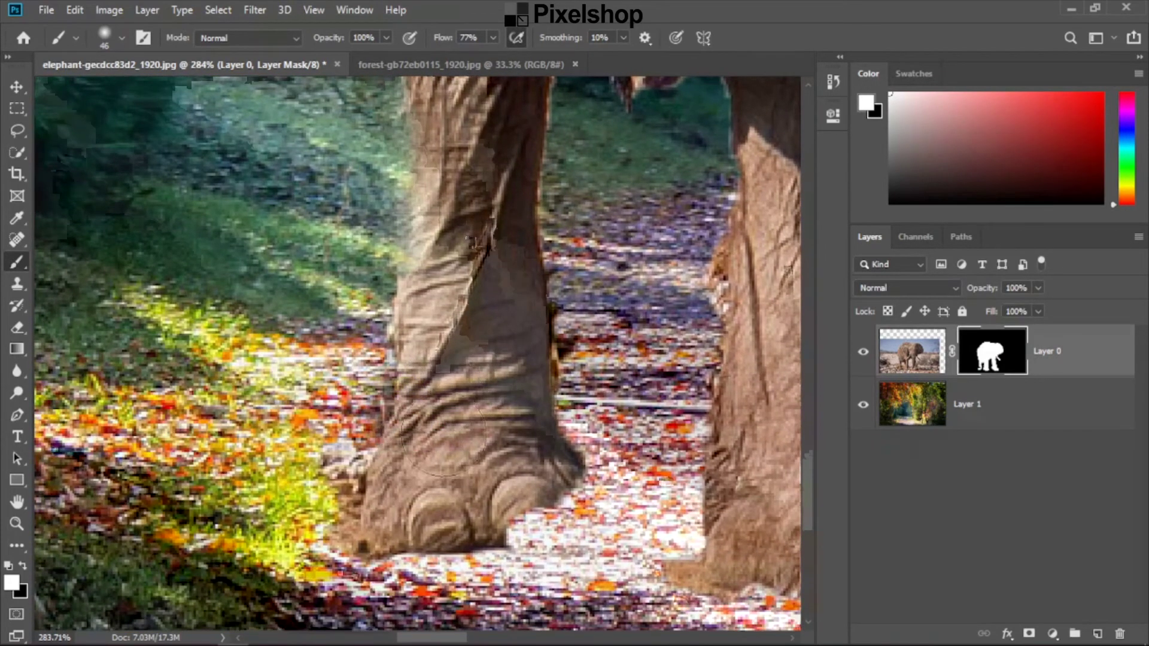
pyautogui.scroll(-2, 487, 367)
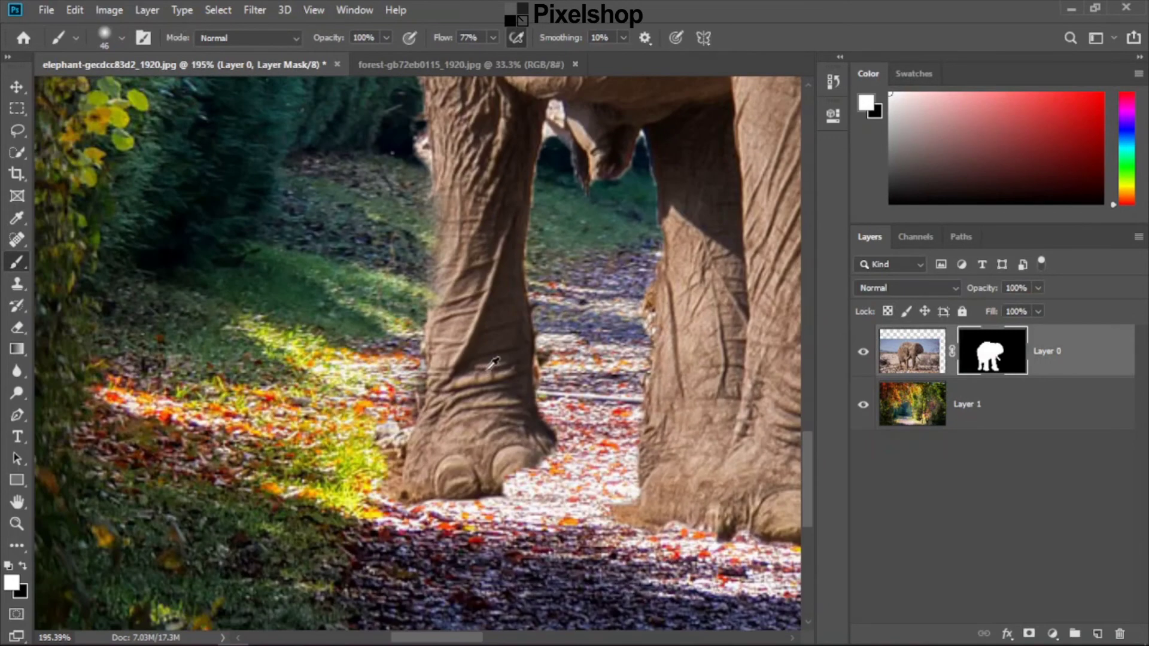
pyautogui.scroll(-1, 476, 311)
pyautogui.scroll(-2, 467, 281)
pyautogui.scroll(-1, 467, 282)
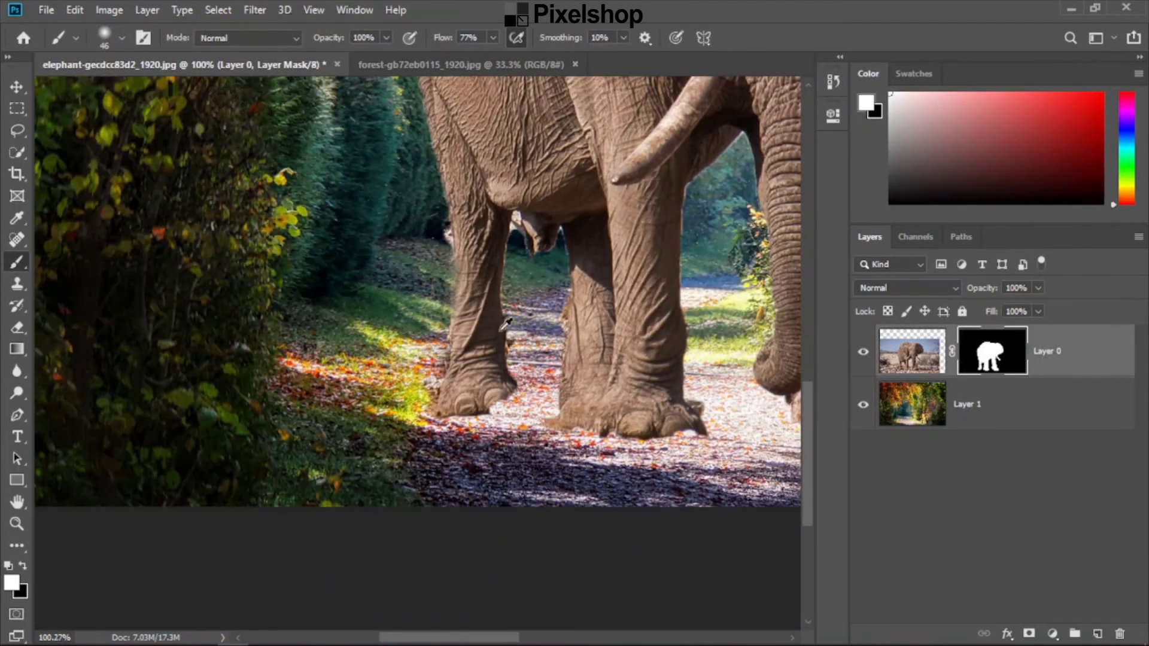
pyautogui.scroll(2, 527, 309)
pyautogui.scroll(2, 518, 300)
pyautogui.scroll(1, 512, 308)
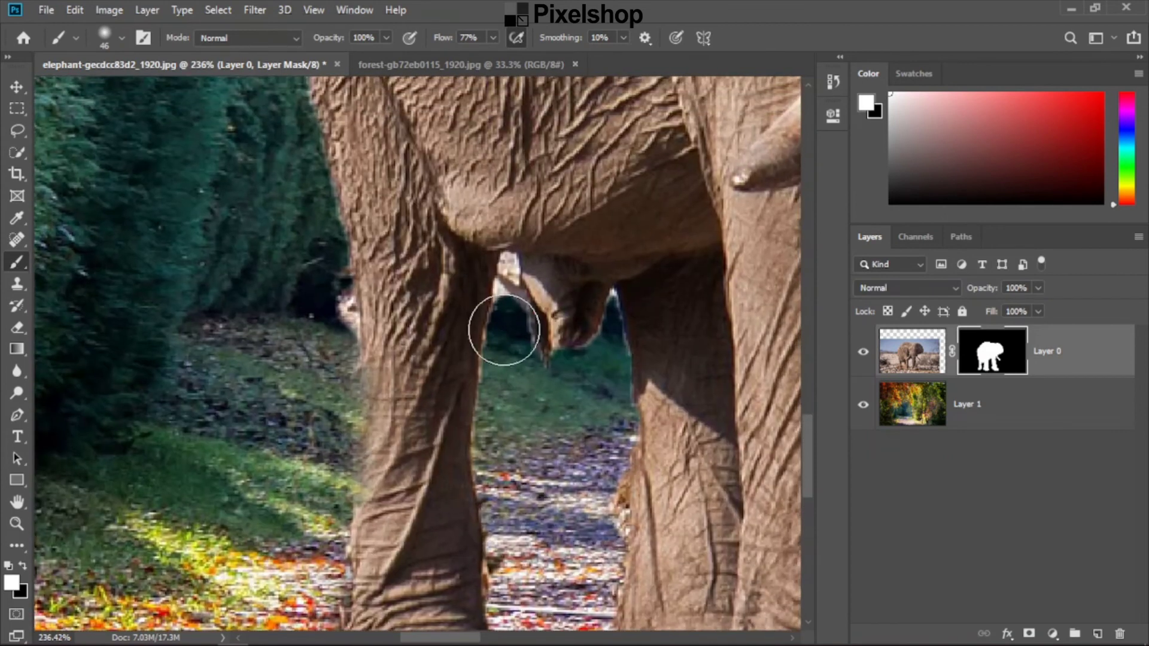
pyautogui.scroll(2, 512, 308)
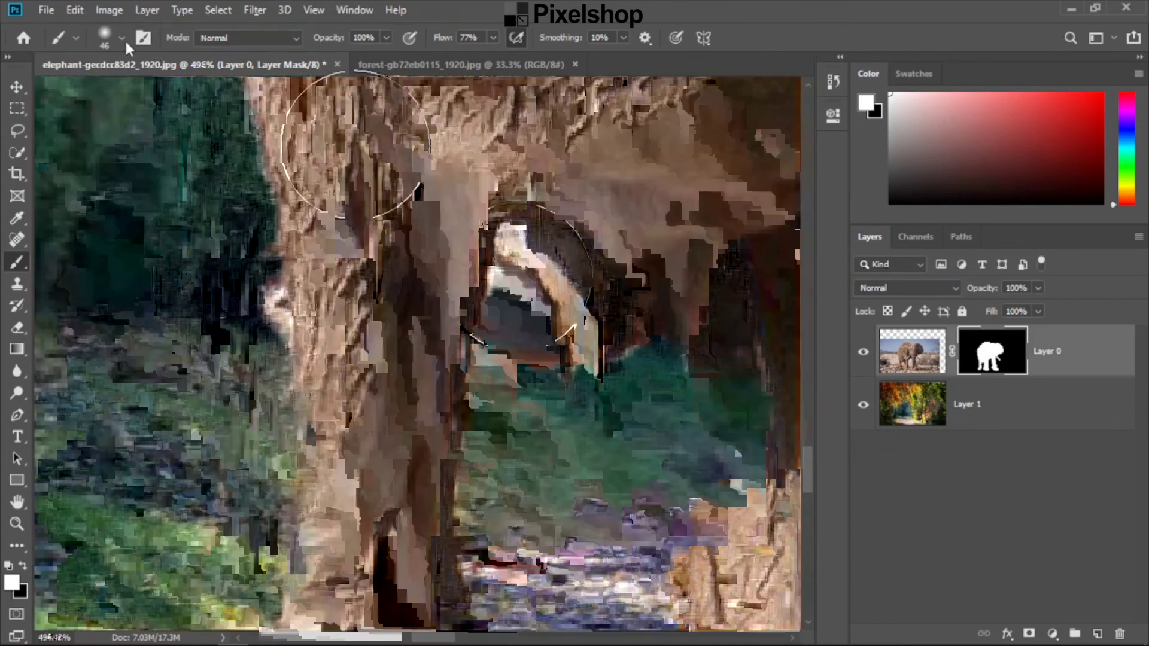
# Step: Resize the mask brush to 13 px and undo the last mask change
pyautogui.click(121, 38)
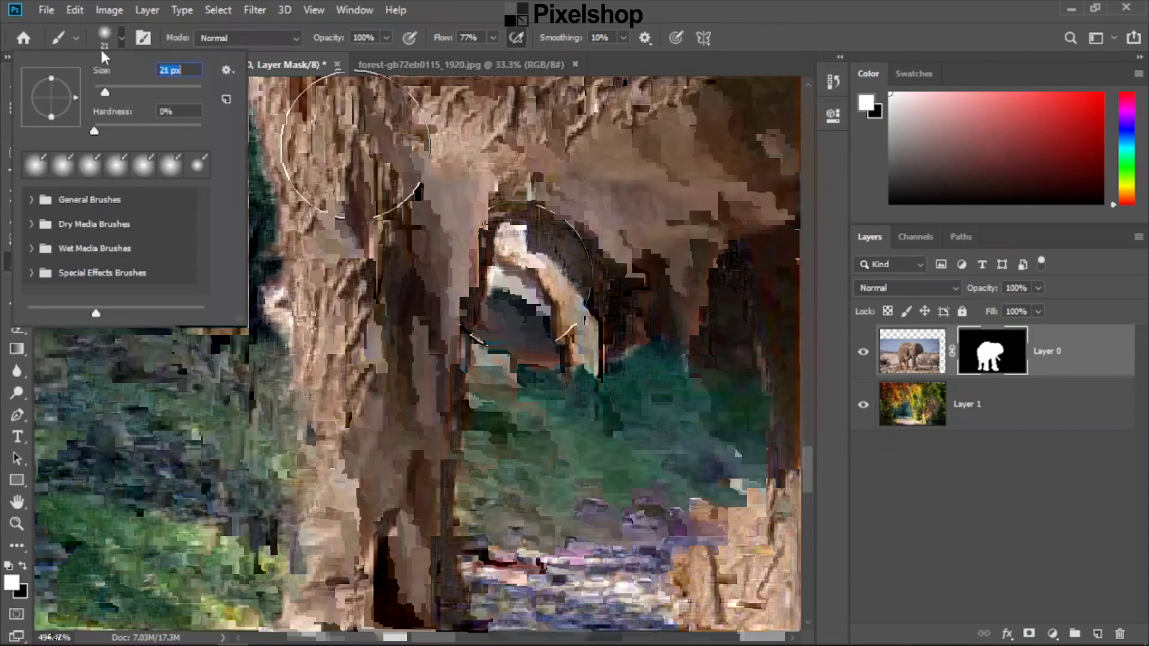
pyautogui.click(119, 36)
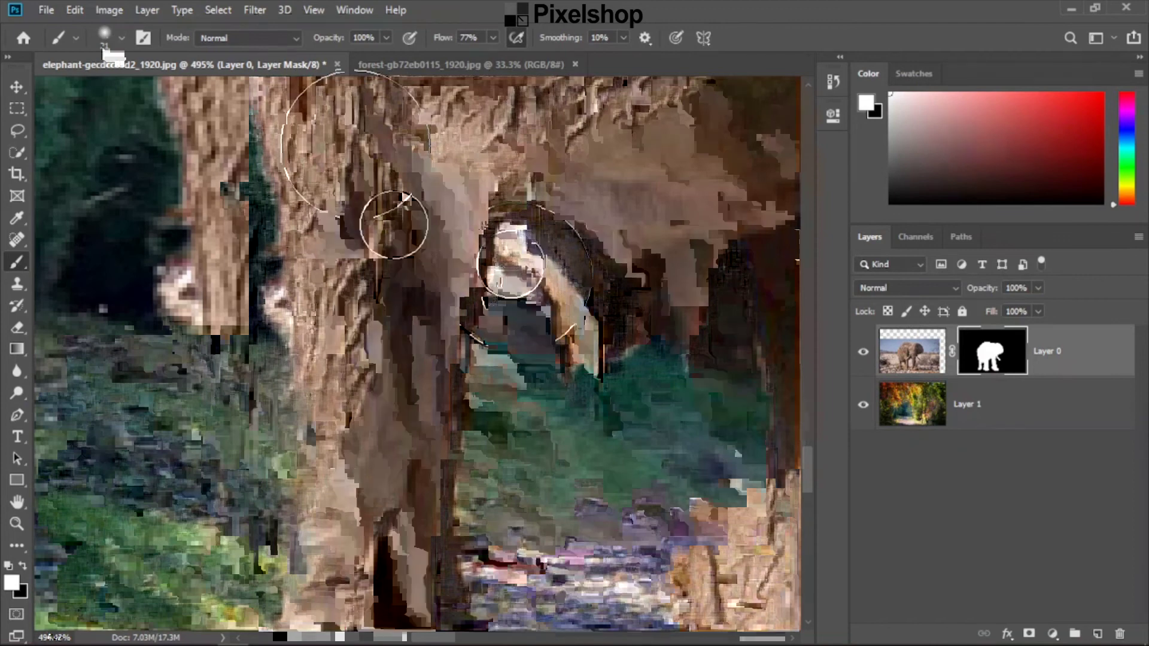
pyautogui.keyDown('alt'); pyautogui.rightClick(500, 258); pyautogui.keyUp('alt')
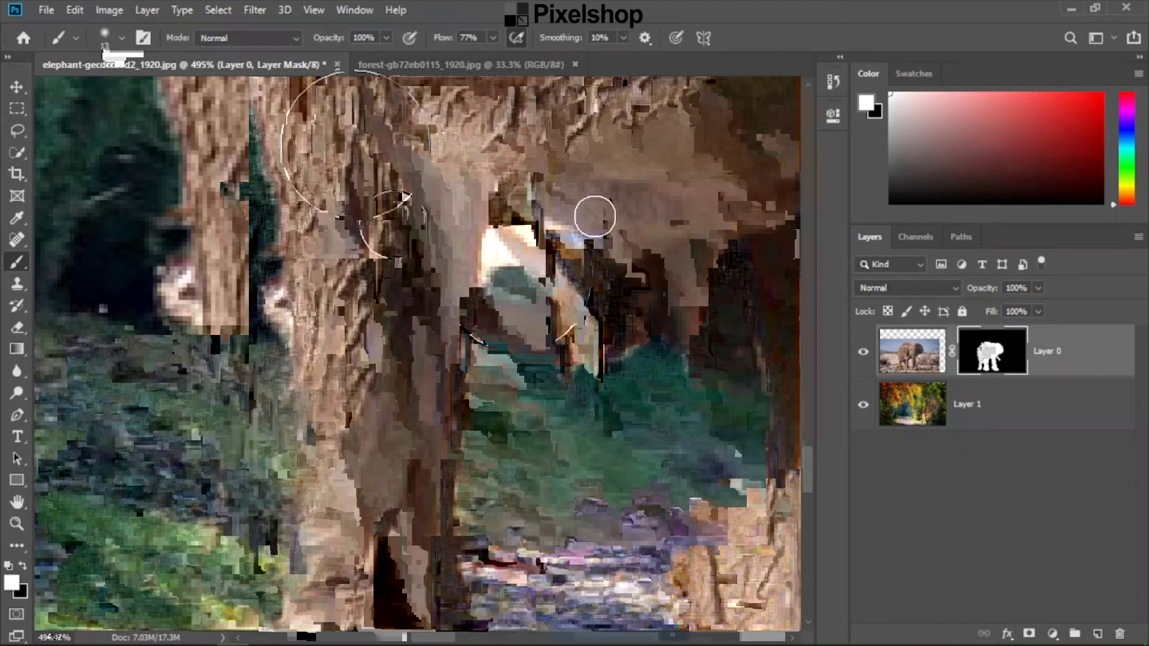
pyautogui.hotkey('ctrl', 'z')
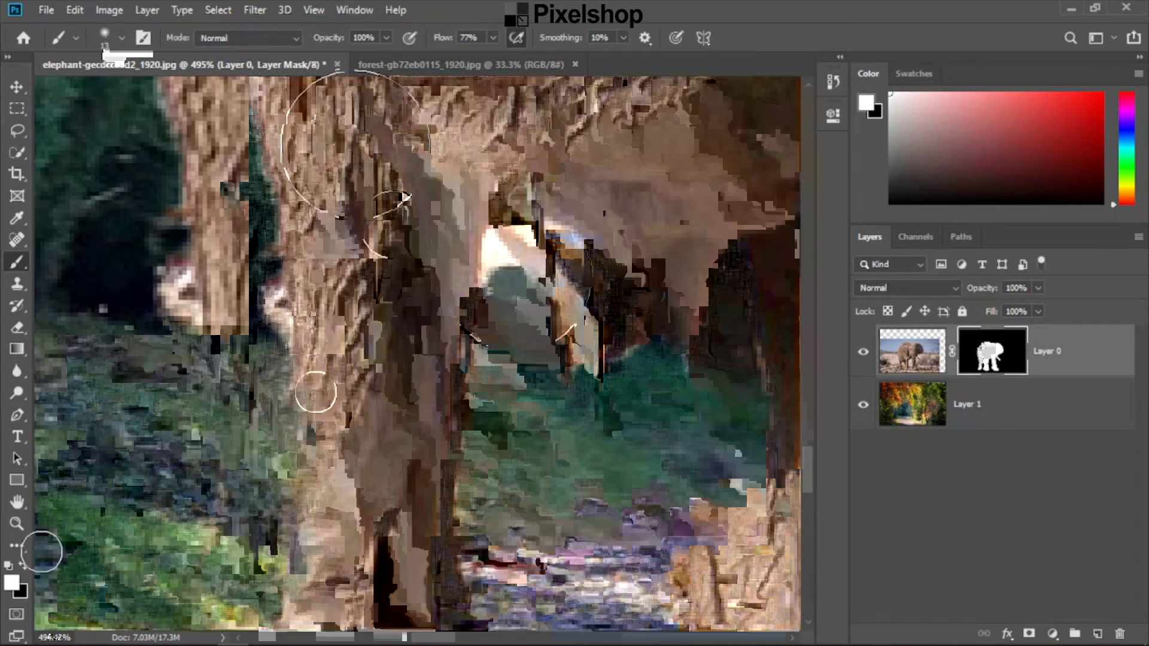
# Step: Paint black on the mask to hide the light savanna patch between the legs
pyautogui.press('x')
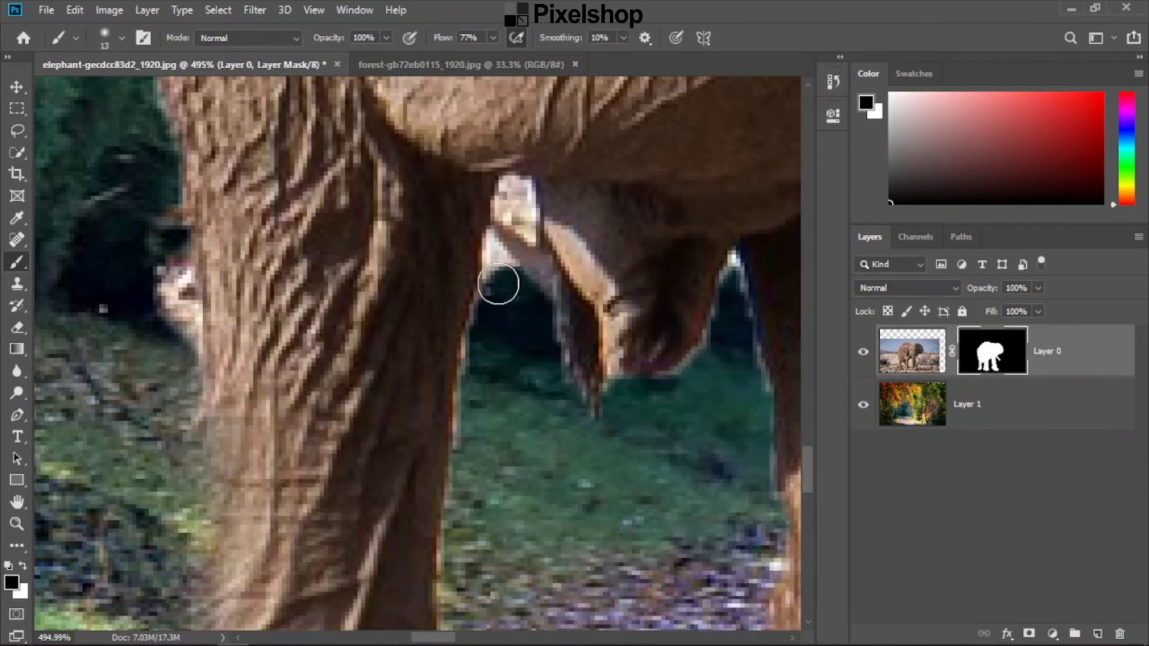
pyautogui.moveTo(500, 282)
pyautogui.mouseDown()
pyautogui.moveTo(520, 244)
pyautogui.moveTo(467, 444)
pyautogui.mouseUp()
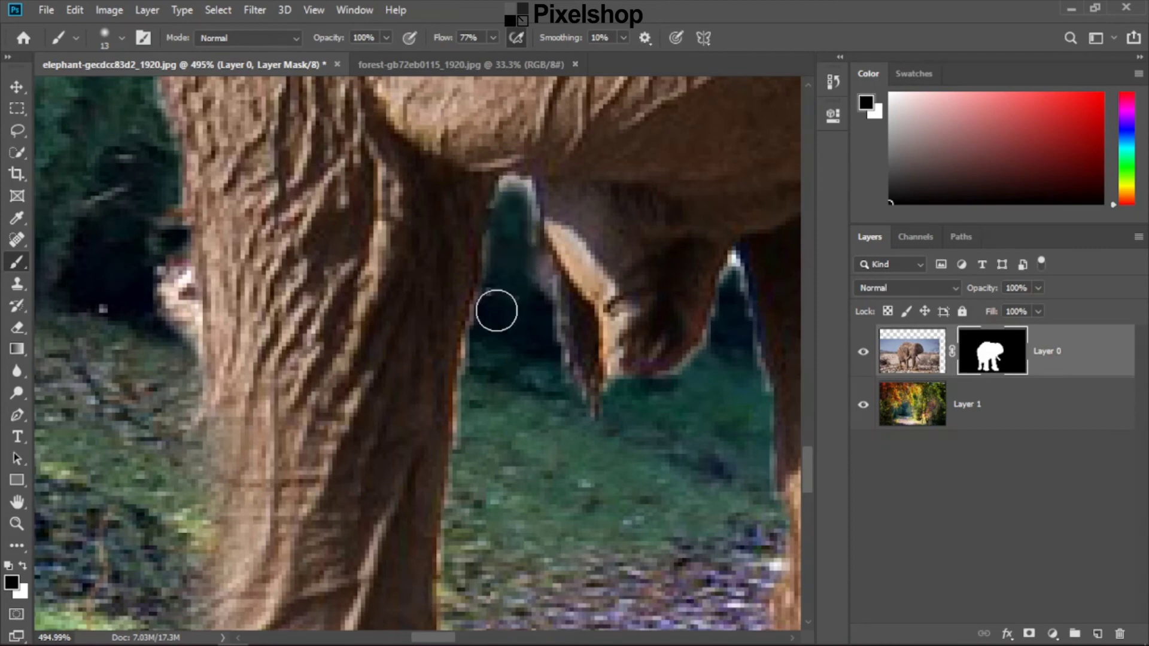
pyautogui.scroll(-3, 467, 444)
pyautogui.scroll(-2, 658, 379)
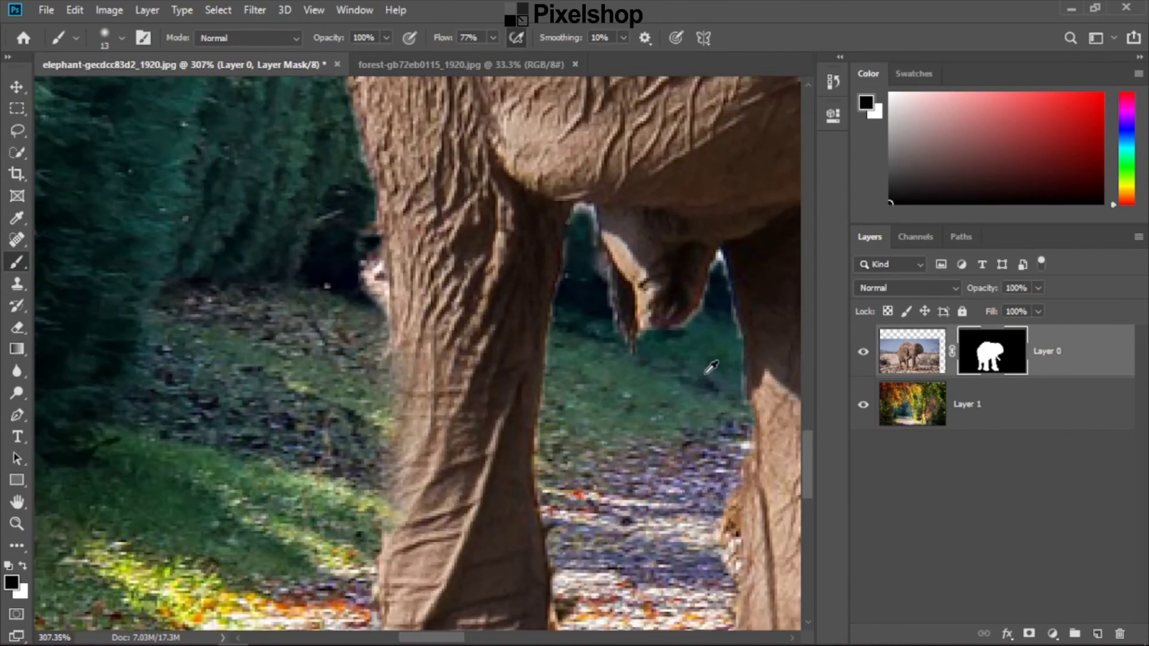
pyautogui.scroll(-2, 664, 374)
pyautogui.scroll(-2, 674, 369)
pyautogui.scroll(-1, 682, 364)
pyautogui.scroll(1, 677, 365)
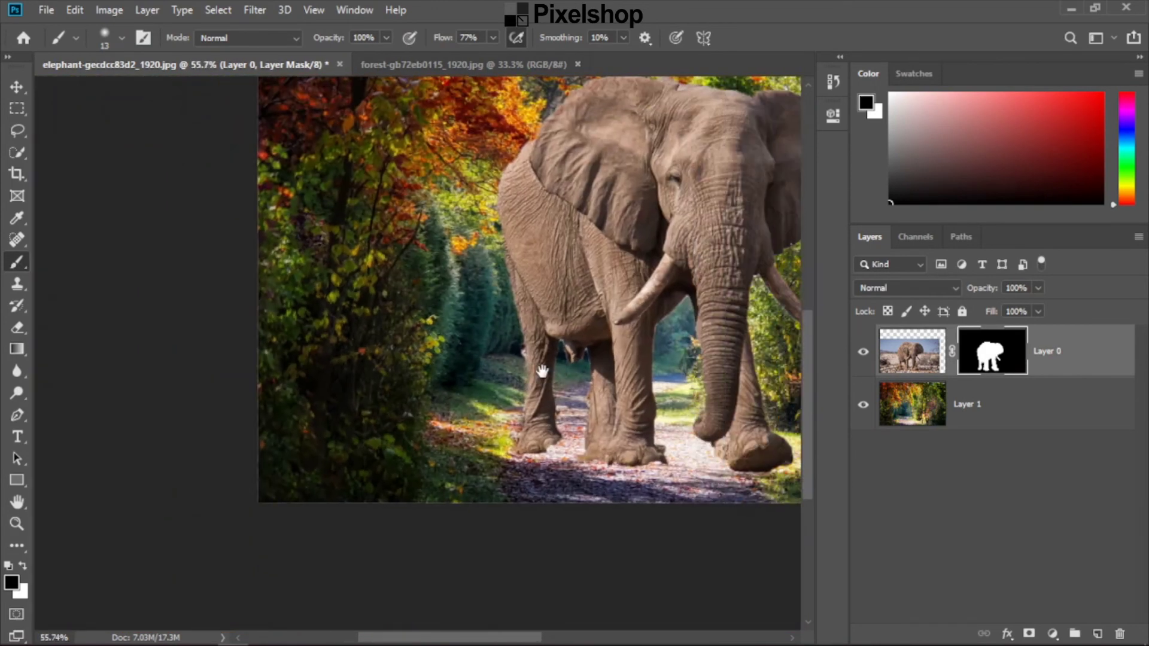
pyautogui.scroll(1, 539, 354)
pyautogui.scroll(1, 671, 403)
pyautogui.scroll(1, 733, 281)
pyautogui.scroll(2, 455, 335)
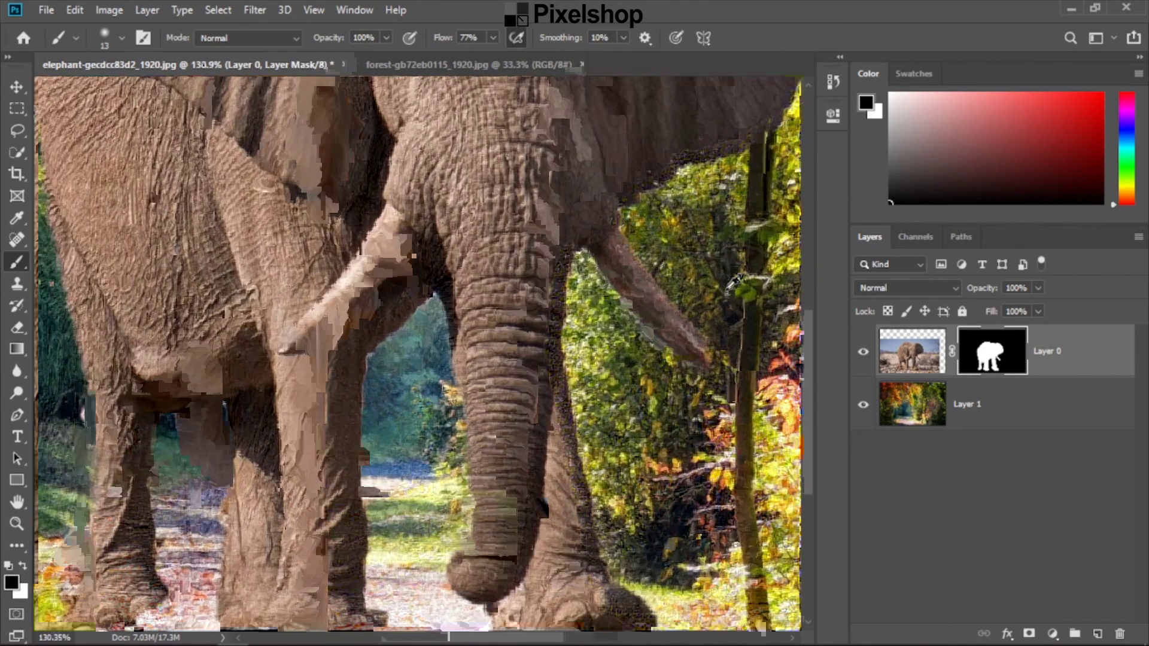
pyautogui.scroll(2, 392, 245)
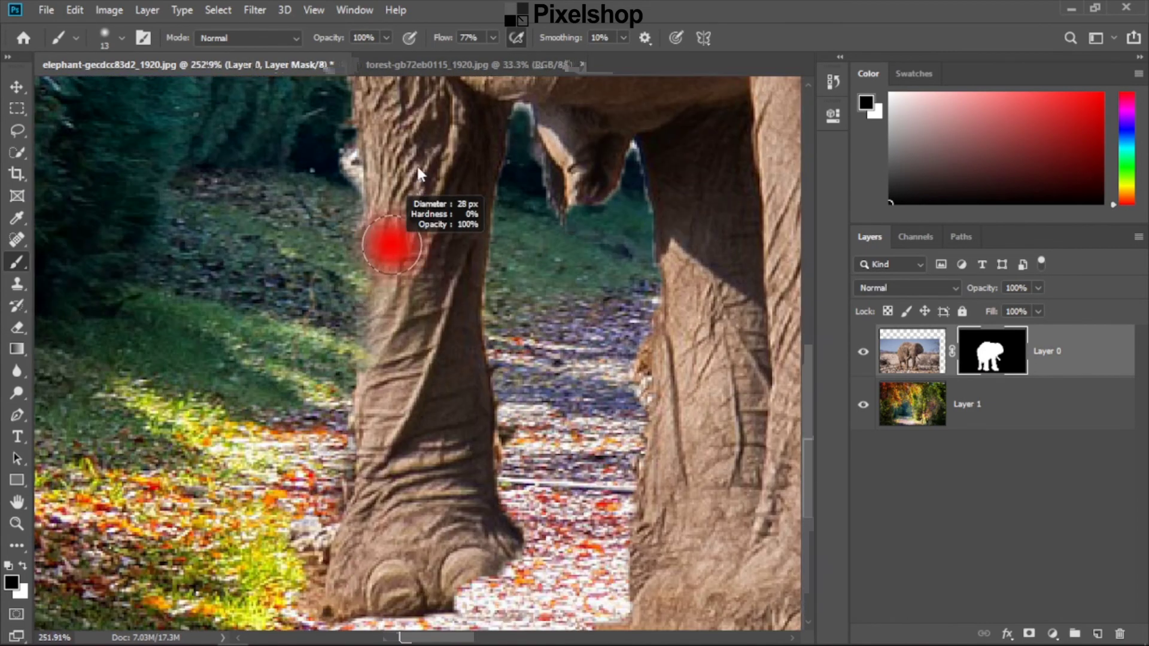
# Step: Enlarge the brush to 27 px, undo a bad front-leg stroke, and switch back to white
pyautogui.moveTo(419, 173); pyautogui.dragTo(417, 360)
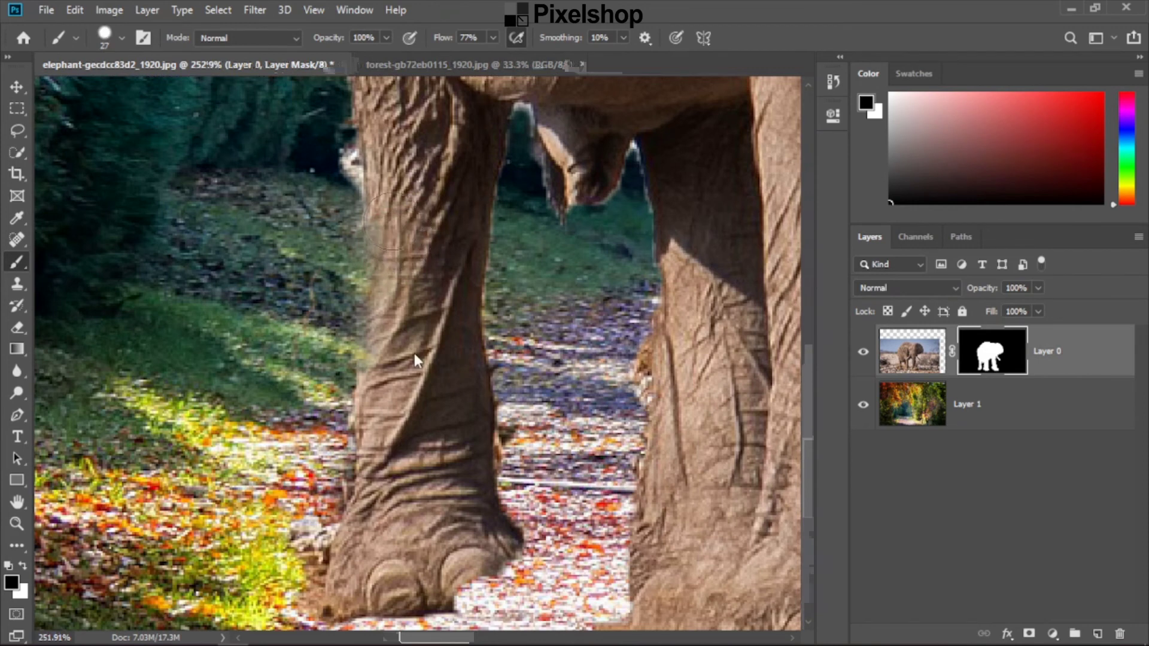
pyautogui.moveTo(389, 223); pyautogui.dragTo(392, 260)
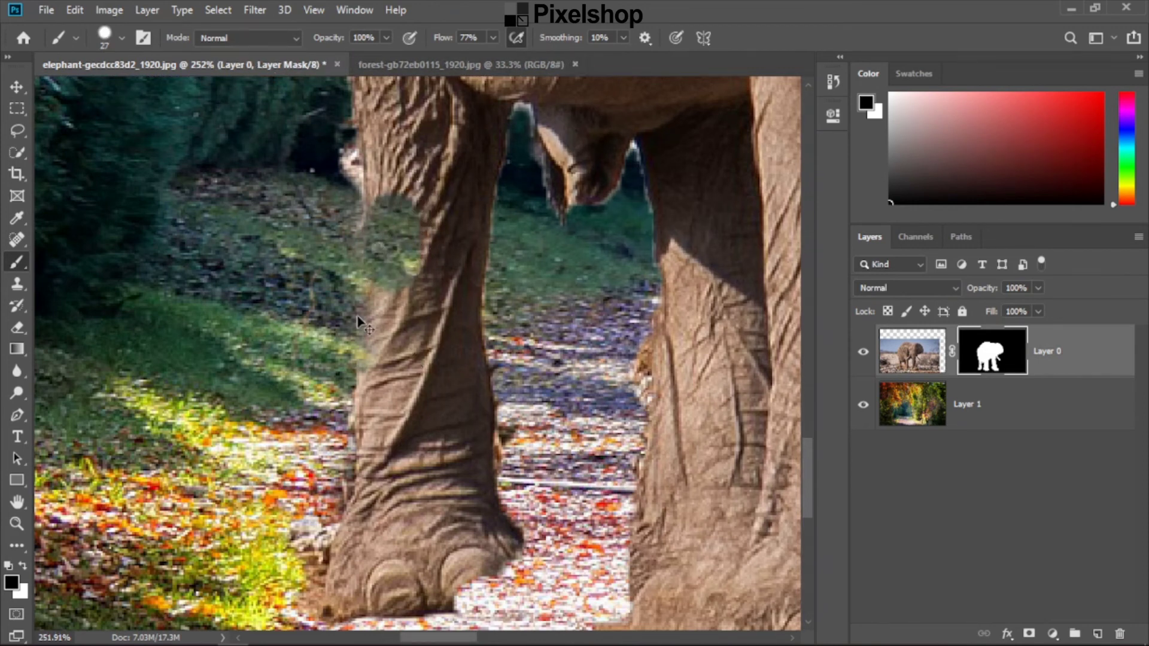
pyautogui.hotkey('ctrl', 'z')
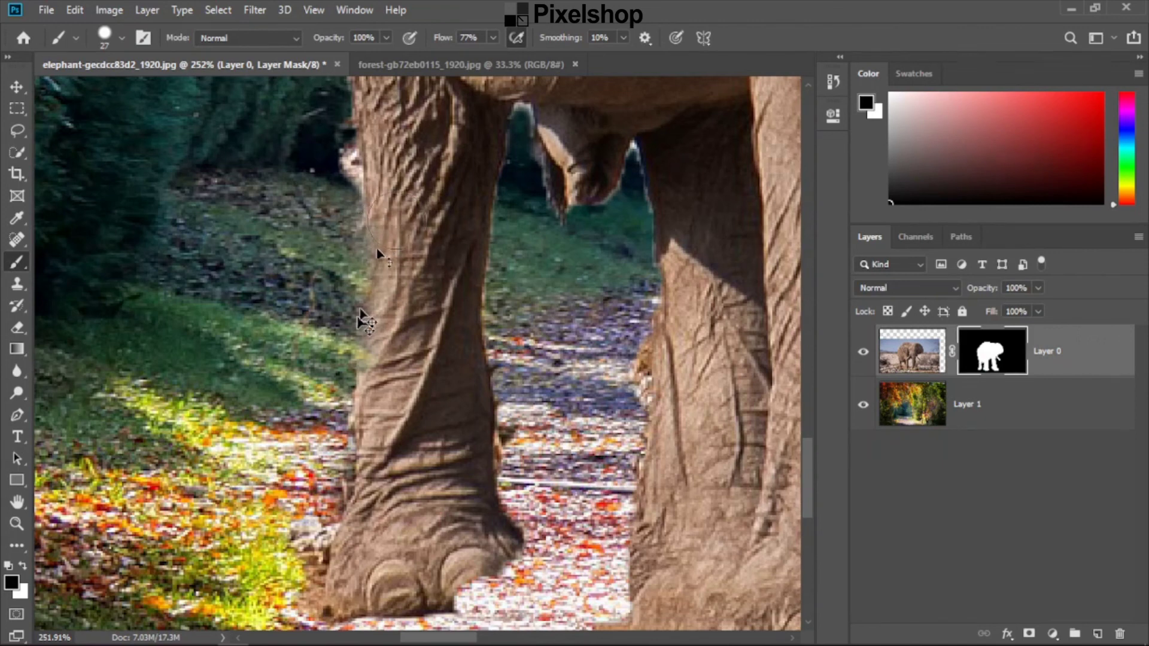
pyautogui.press('x')
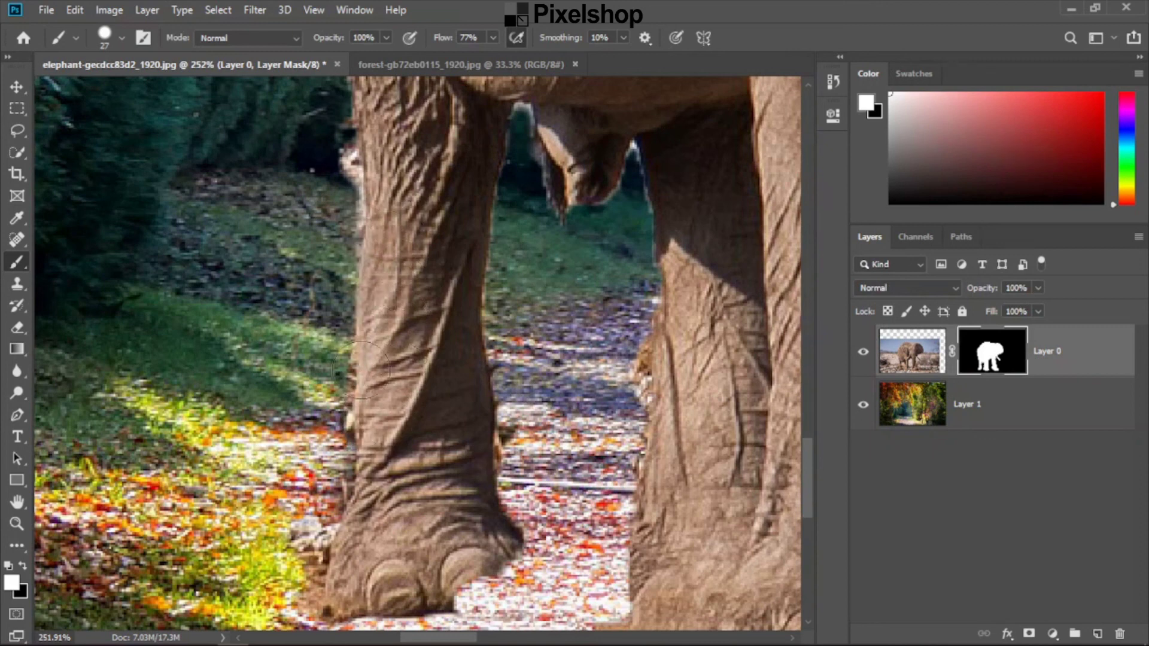
pyautogui.scroll(-3, 422, 319)
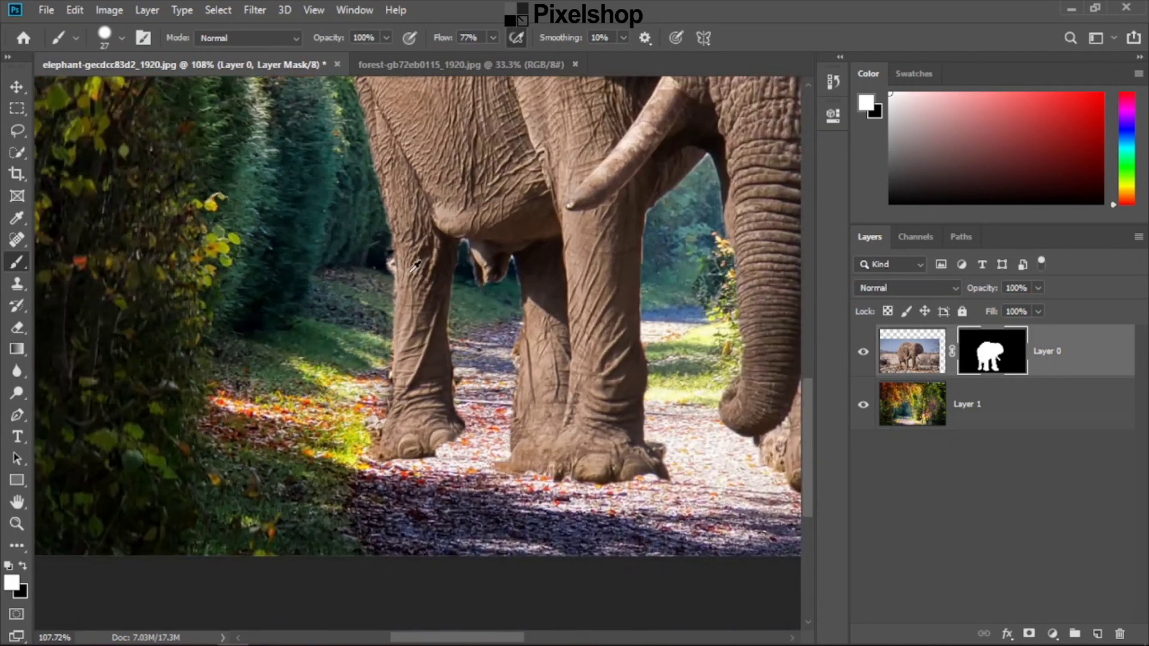
pyautogui.scroll(-2, 422, 319)
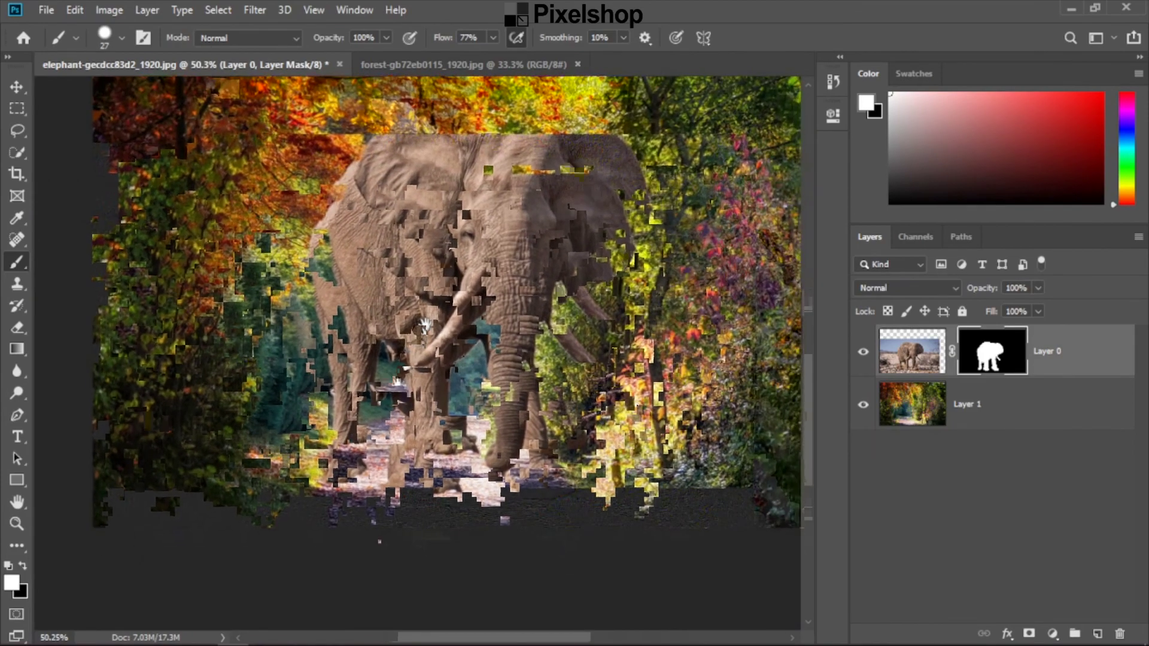